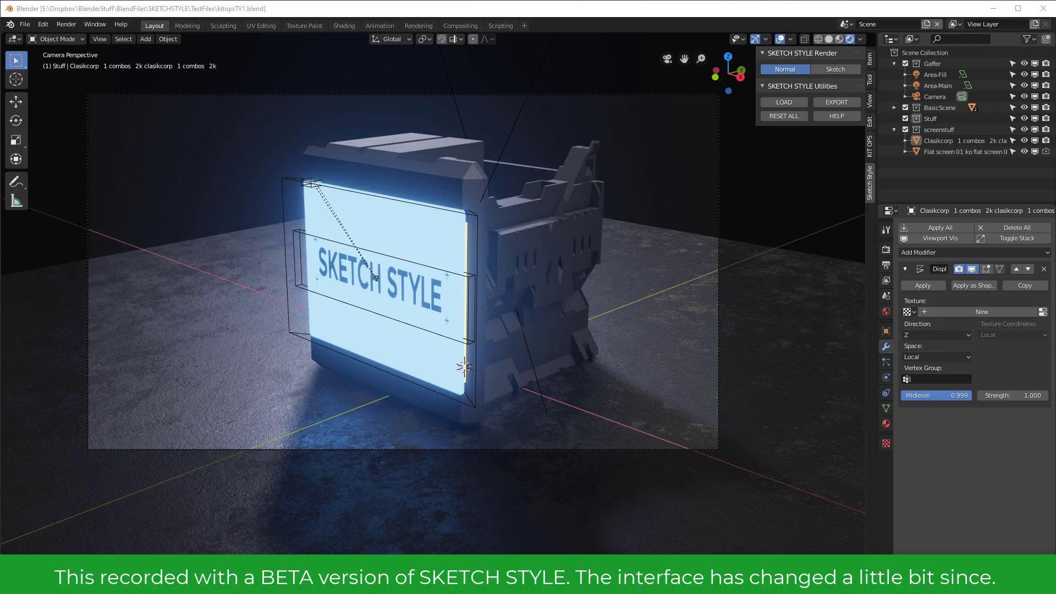
From the camera view, enable Sketch rendering on Eevee and exclude the Gaffer light collection.
mouse_move(388, 236)
middle_mouse_down()
mouse_move(464, 242)
mouse_move(491, 219)
mouse_move(325, 243)
mouse_move(445, 224)
mouse_move(328, 284)
mouse_move(266, 258)
mouse_move(221, 293)
mouse_move(355, 255)
mouse_move(345, 272)
mouse_move(246, 256)
mouse_move(440, 260)
mouse_move(467, 283)
middle_mouse_up()
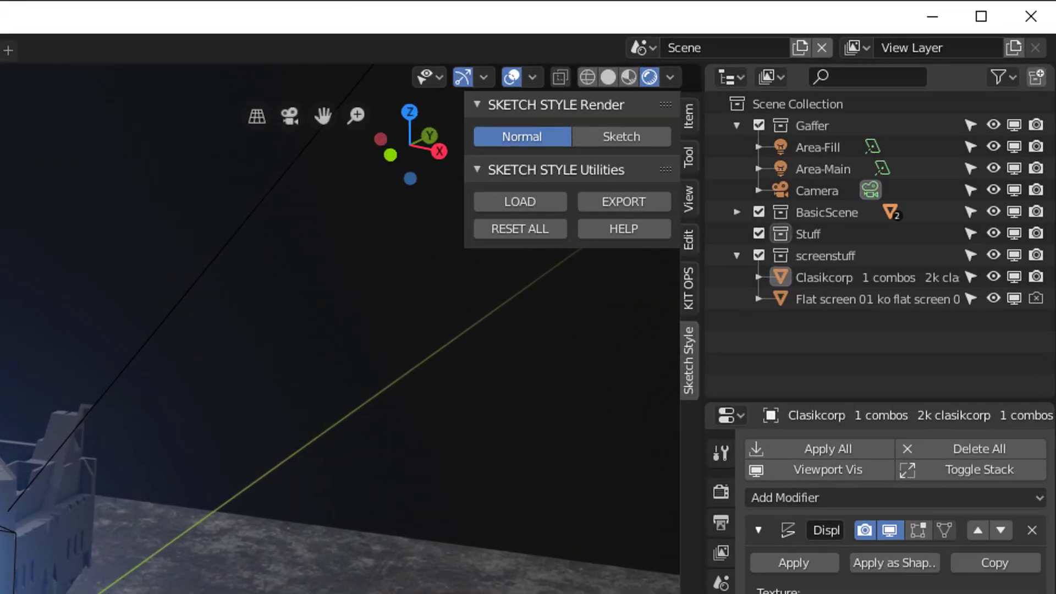
key("KP_0")
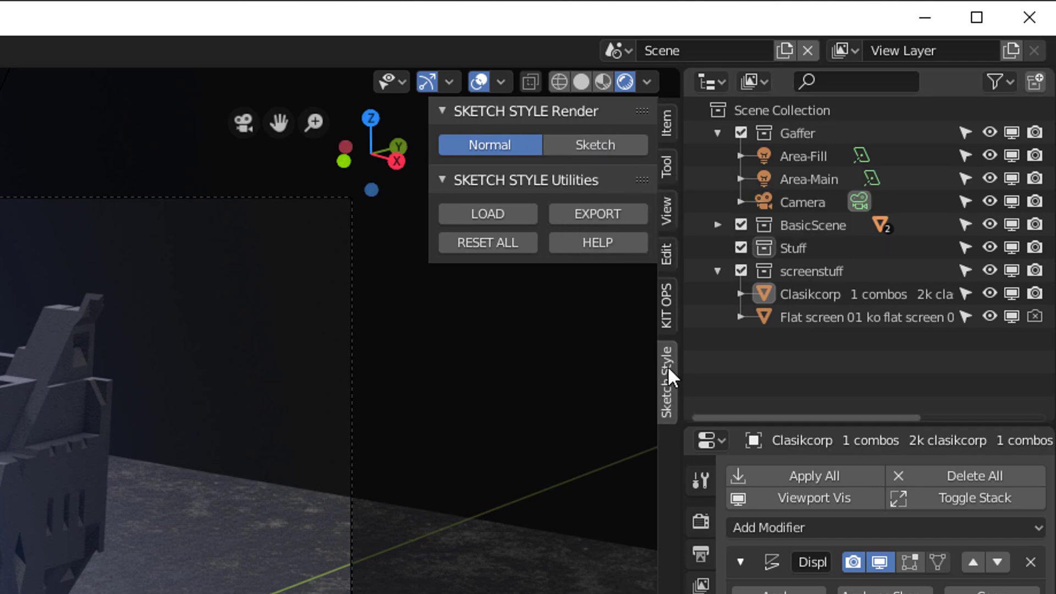
left_click(595, 145)
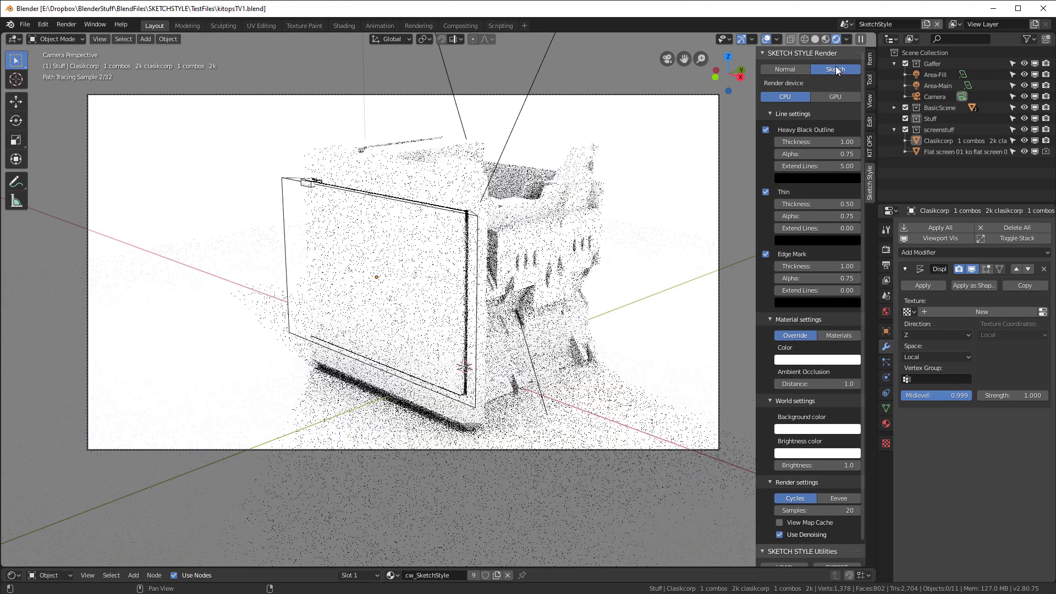
left_click(842, 499)
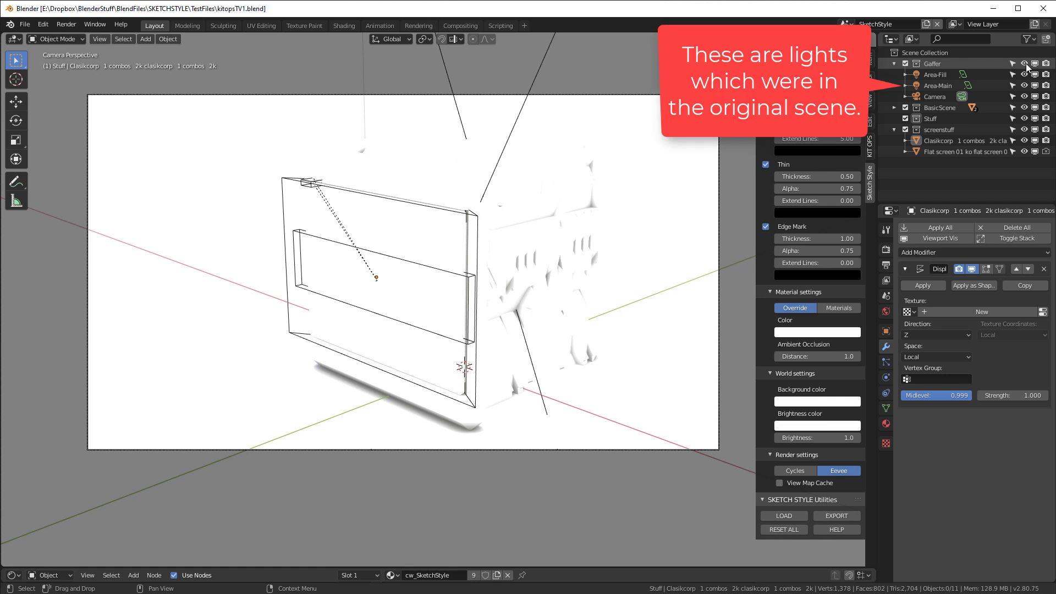
left_click(906, 63)
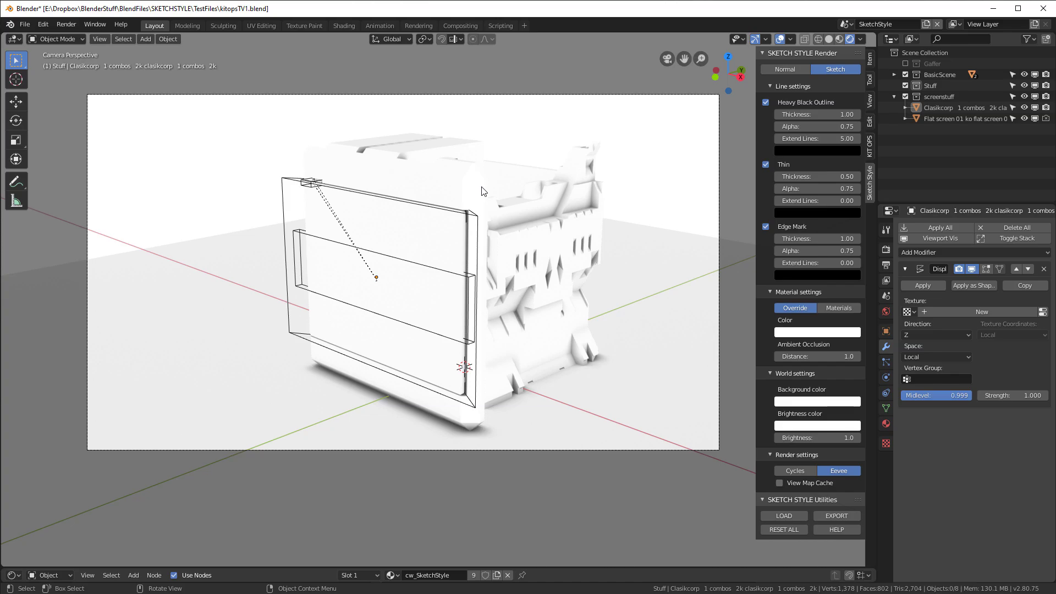
Render a first sketch preview, then select the TV's flat screen object.
key("F12")
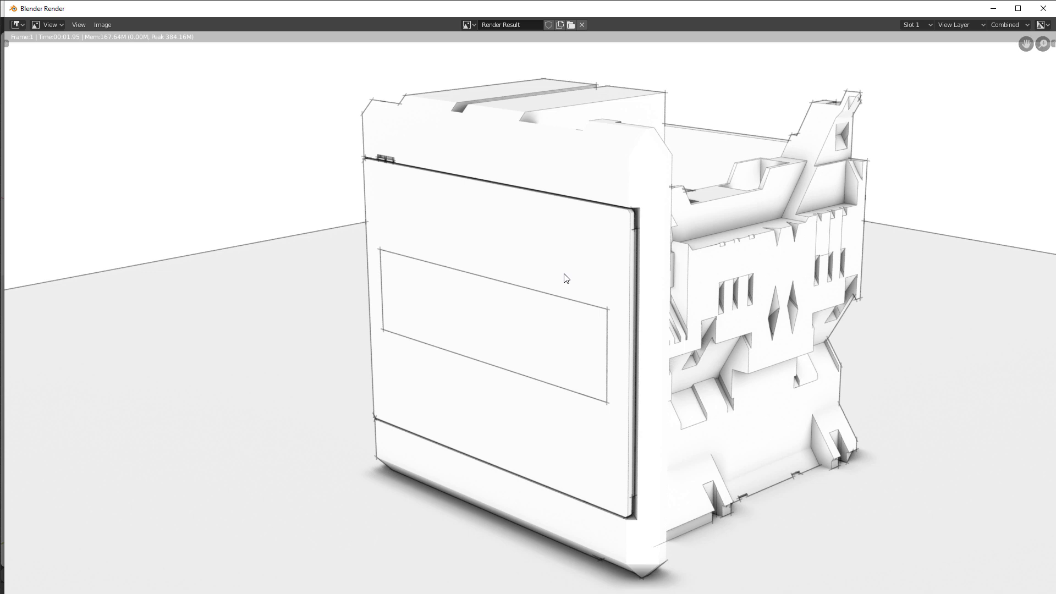
left_click(1044, 8)
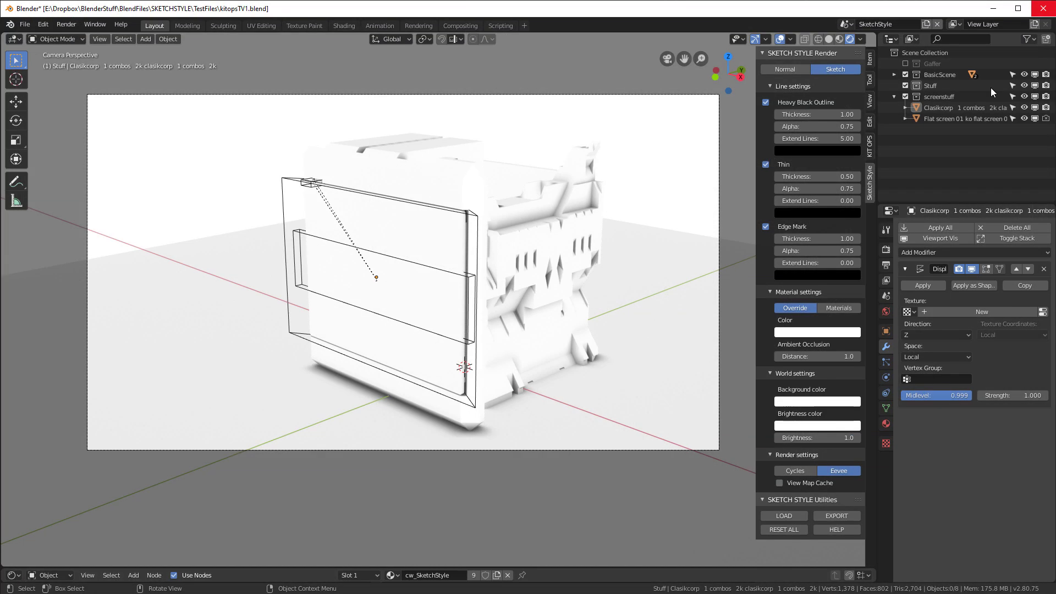
left_click(436, 274)
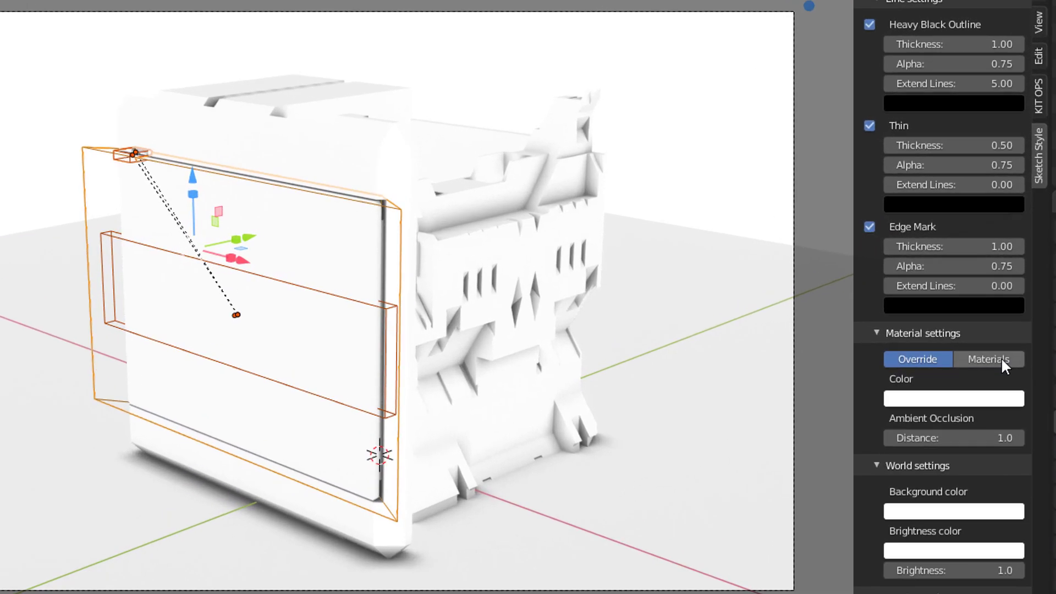
Switch to the objects' own Materials and re-render the sketch with the SKETCH STYLE screen text, maximized.
left_click(1001, 361)
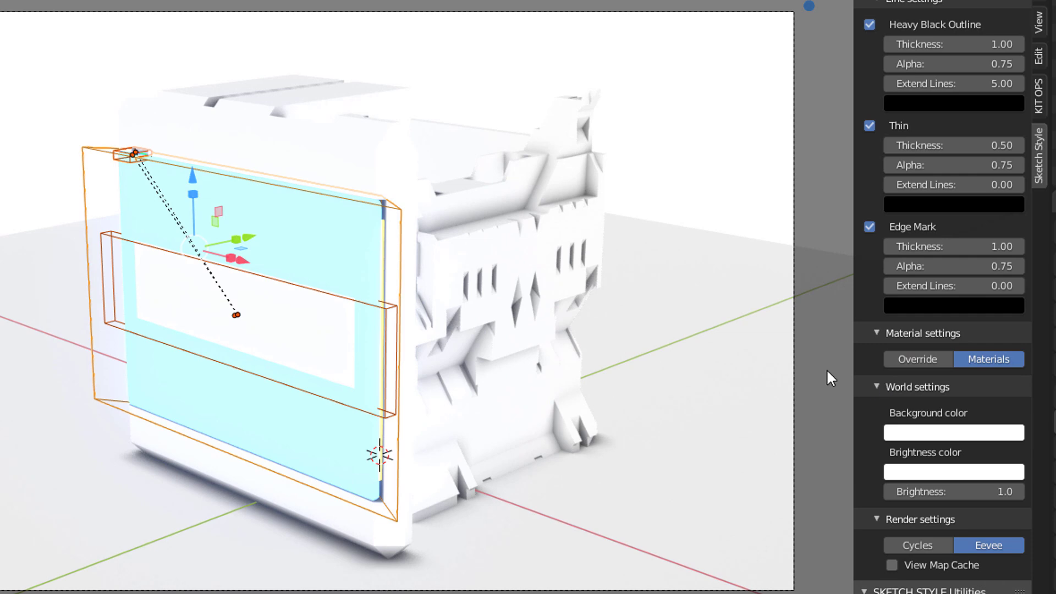
left_click(982, 361)
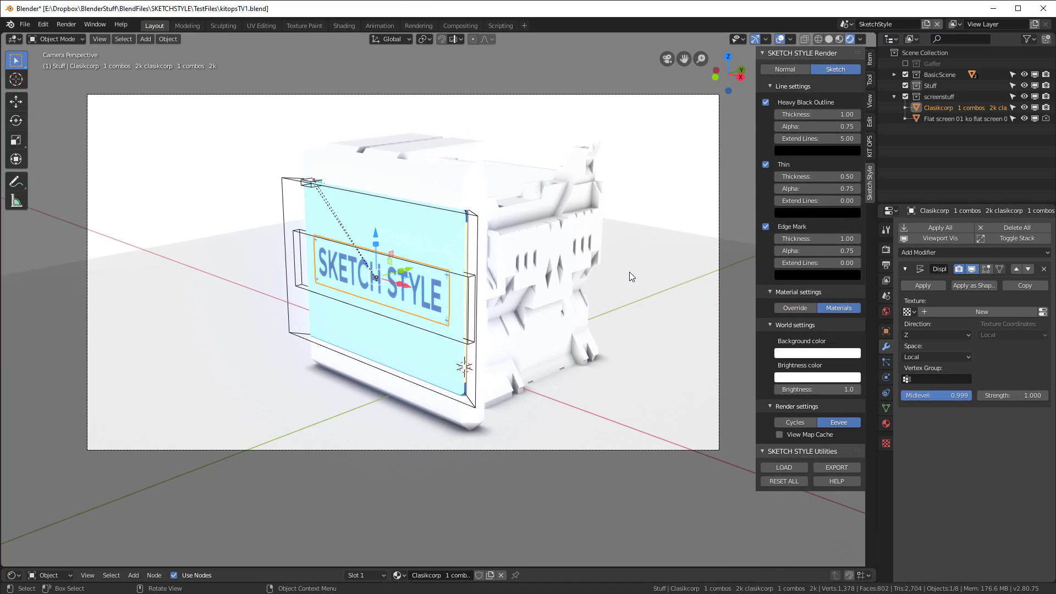
key("F12")
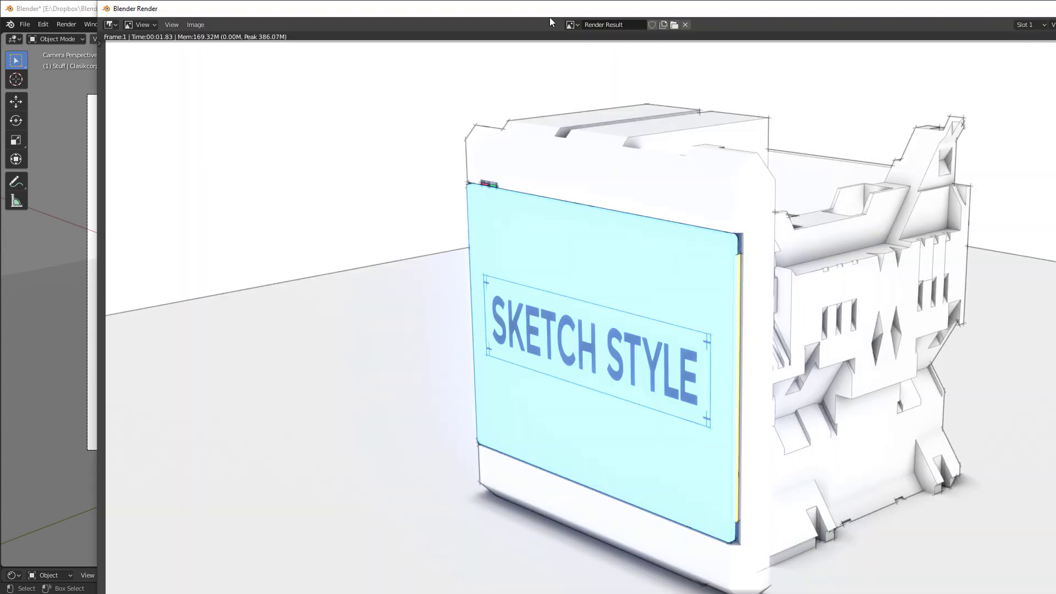
double_click(550, 18)
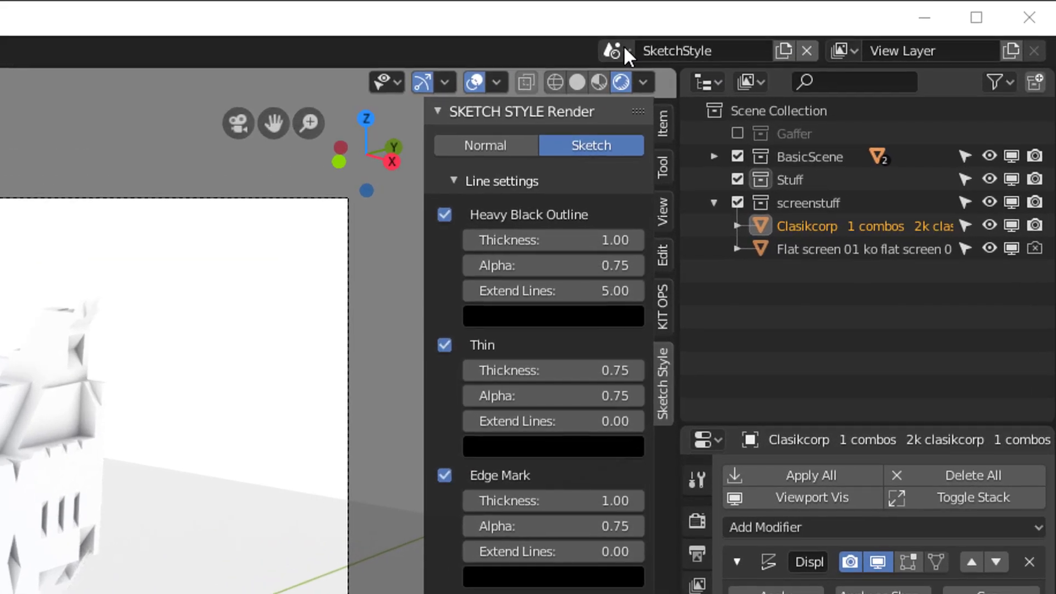
Delete the SketchStyle scene and choose sketchstyle_hiddenline_blue.blend from addons/sketch_style_working/sketch_style.
left_click(622, 50)
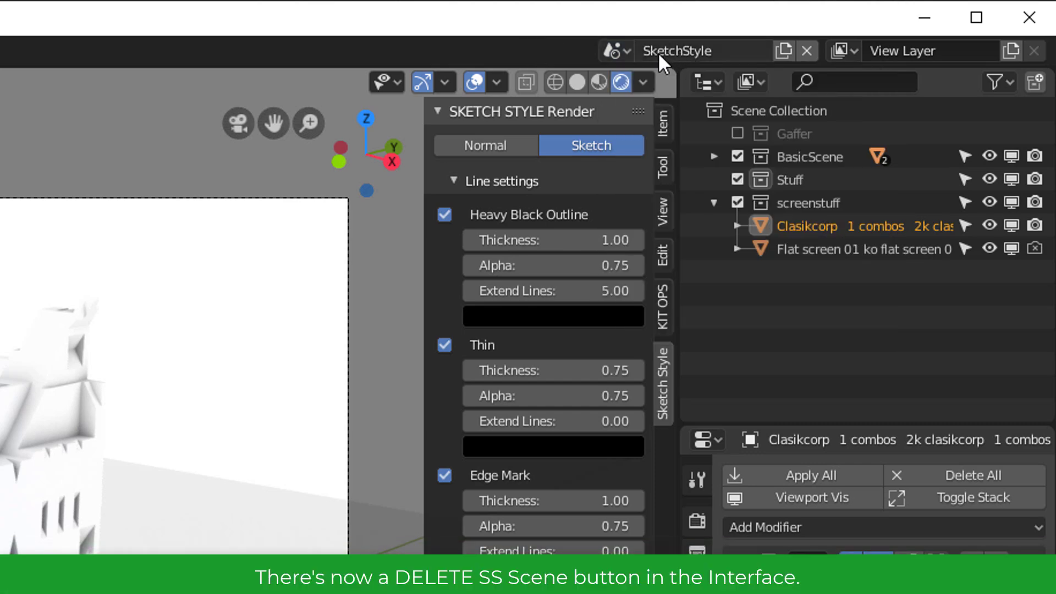
left_click(807, 48)
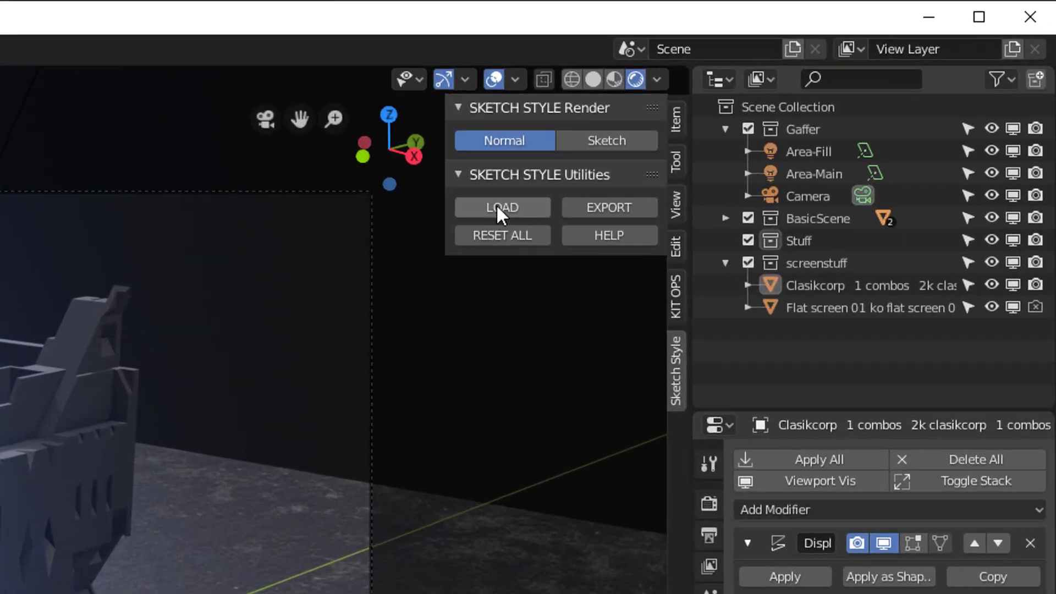
left_click(783, 102)
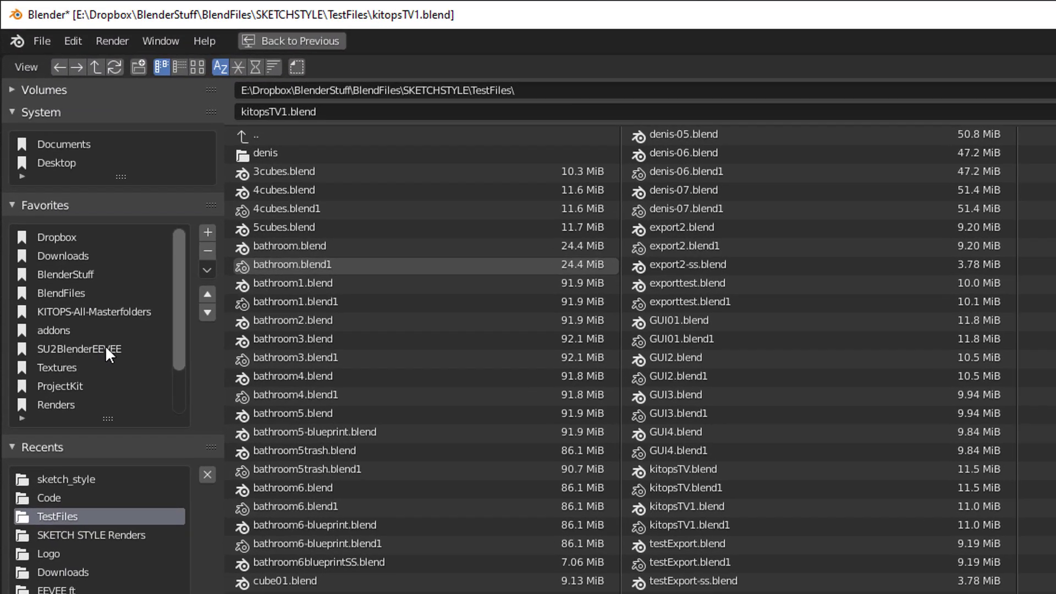
left_click(74, 330)
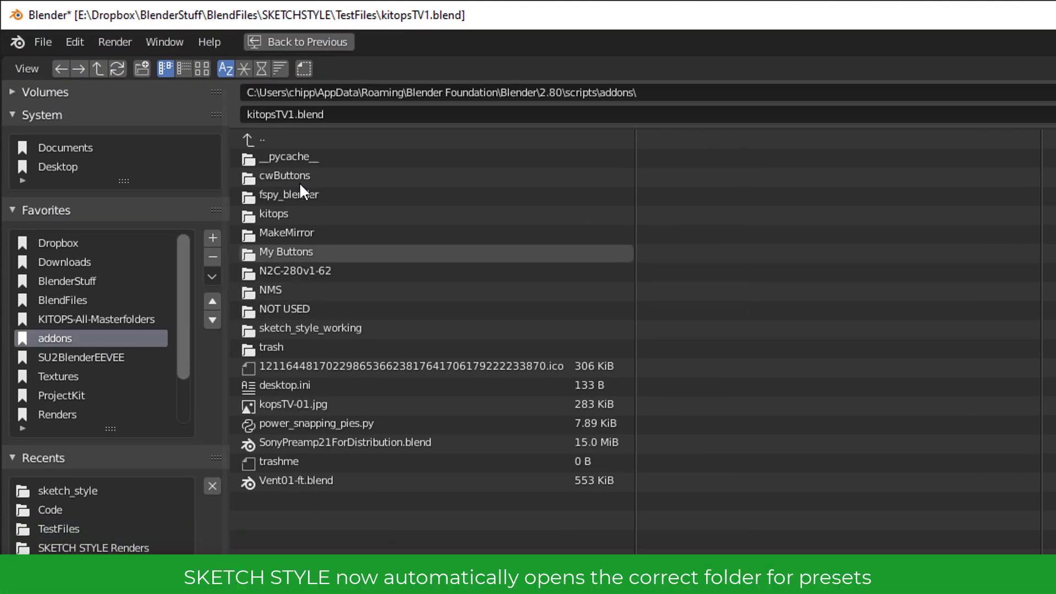
left_click(300, 318)
left_click(280, 177)
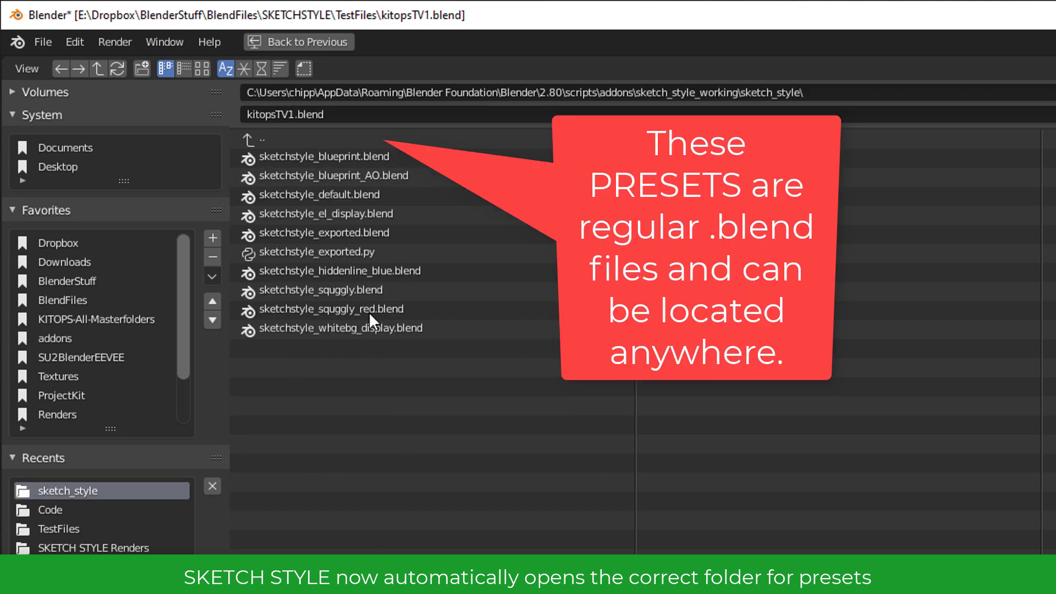
left_click(329, 156)
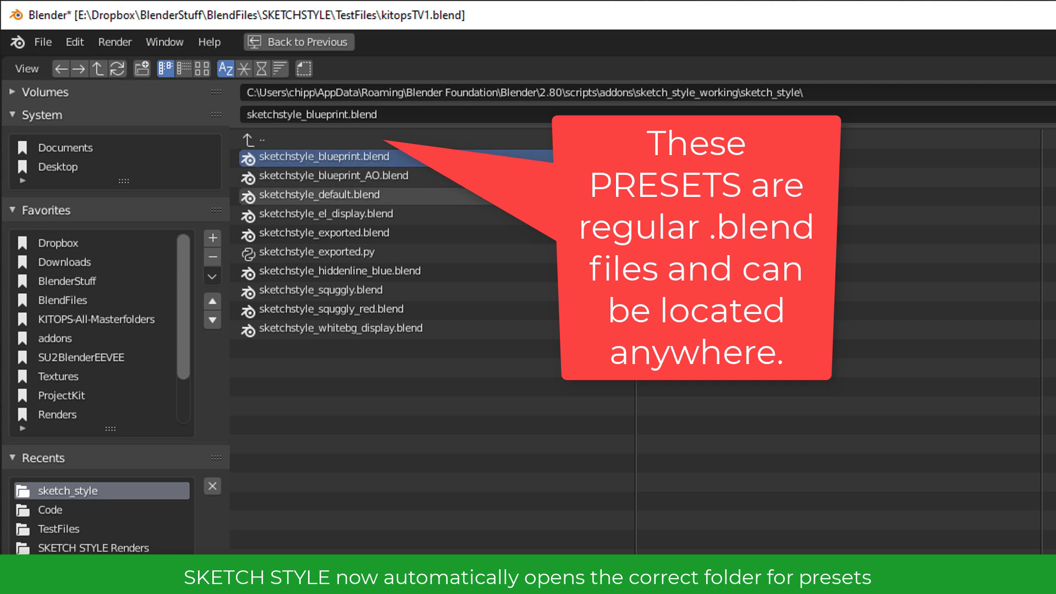
left_click(325, 269)
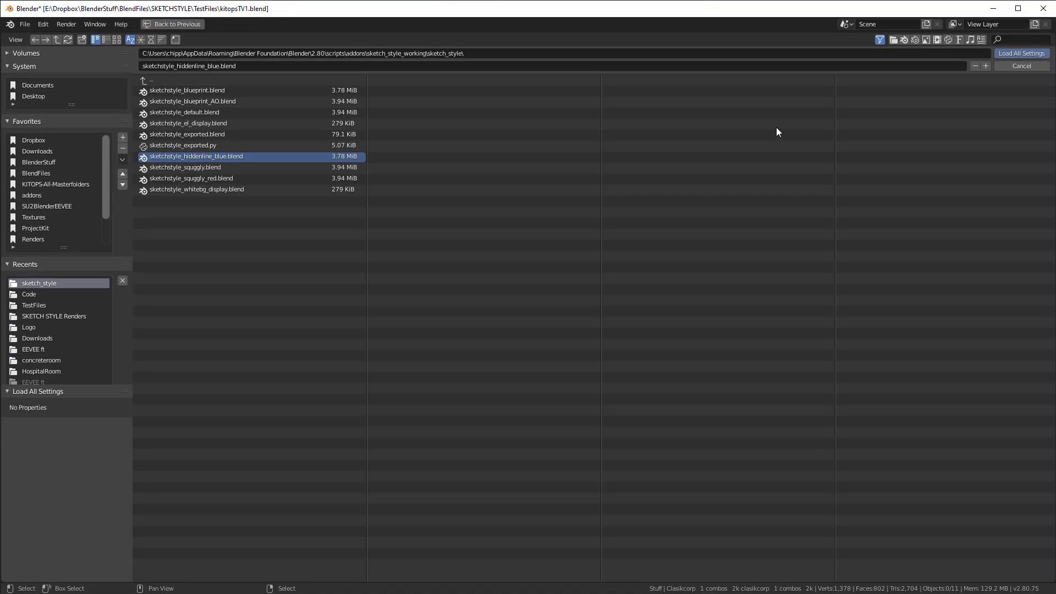
Load all settings from the blue hidden-line preset, render it on Eevee, then delete the SketchStyle scene.
left_click(1023, 54)
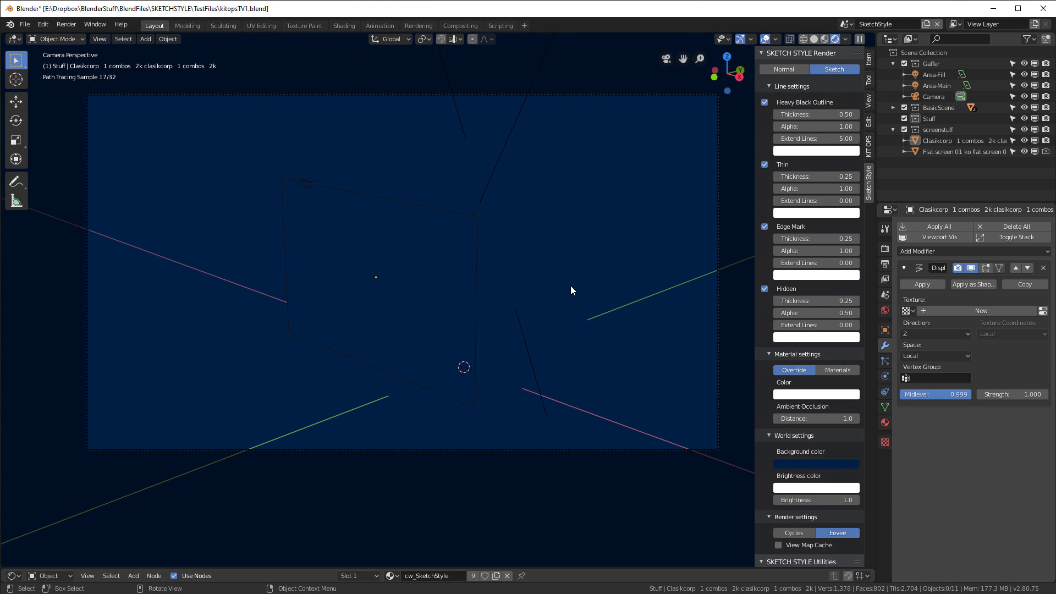
left_click(838, 534)
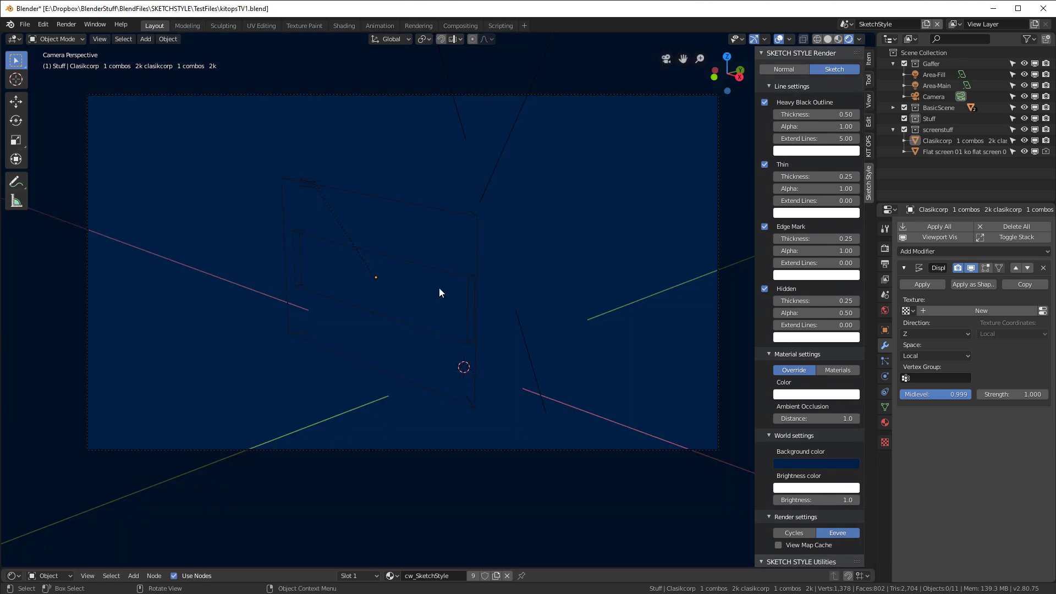
key("F12")
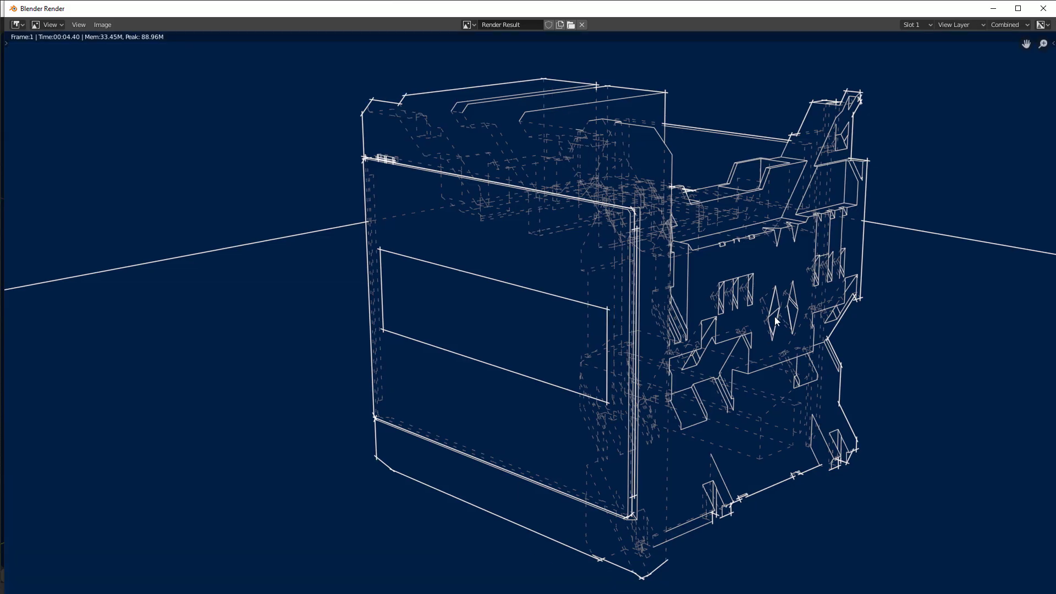
scroll(763, 276, "down", 1)
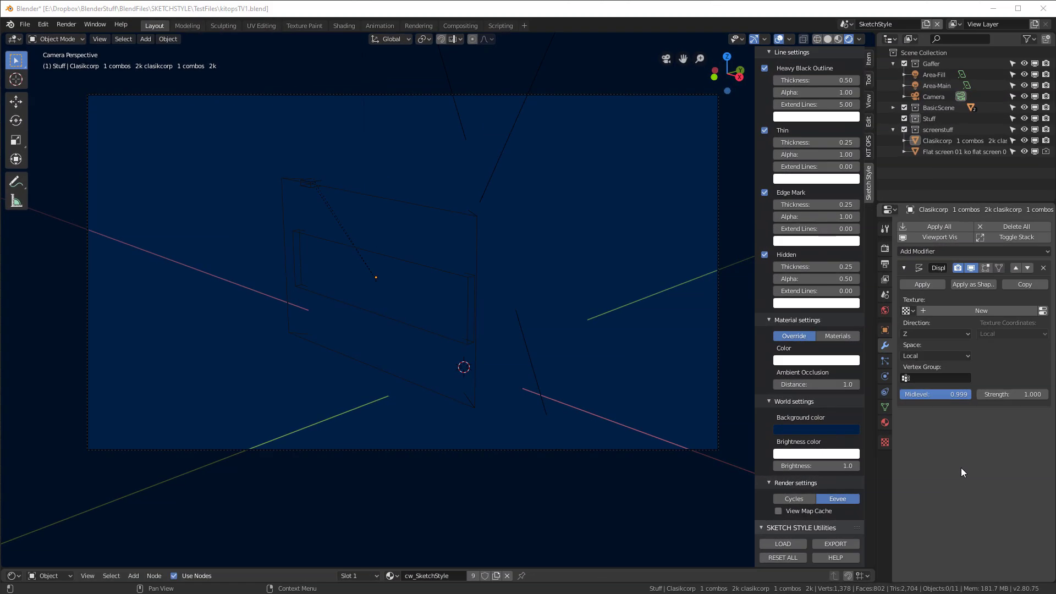
left_click(780, 556)
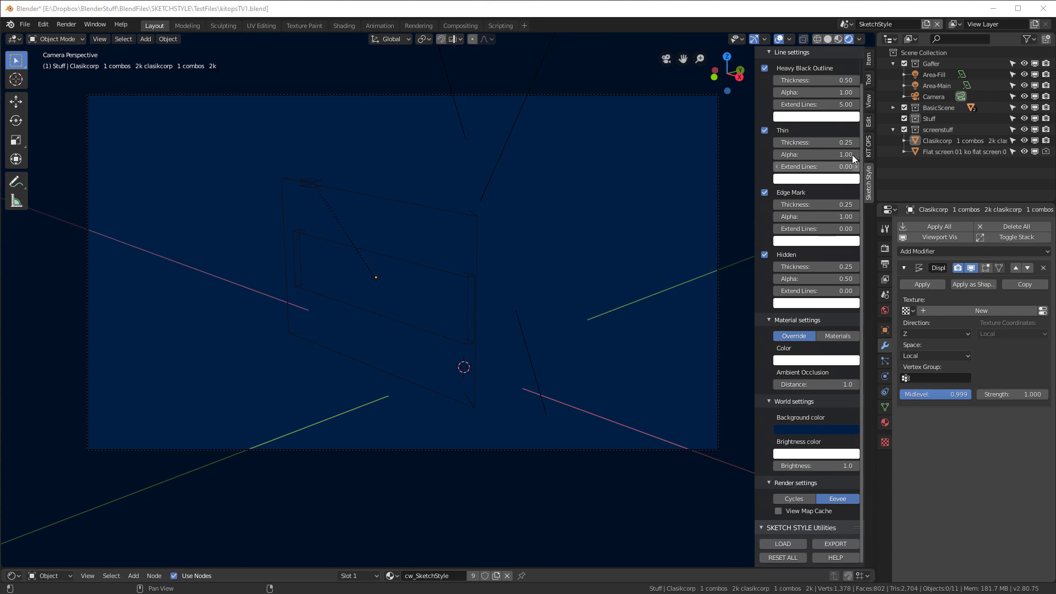
left_click(938, 24)
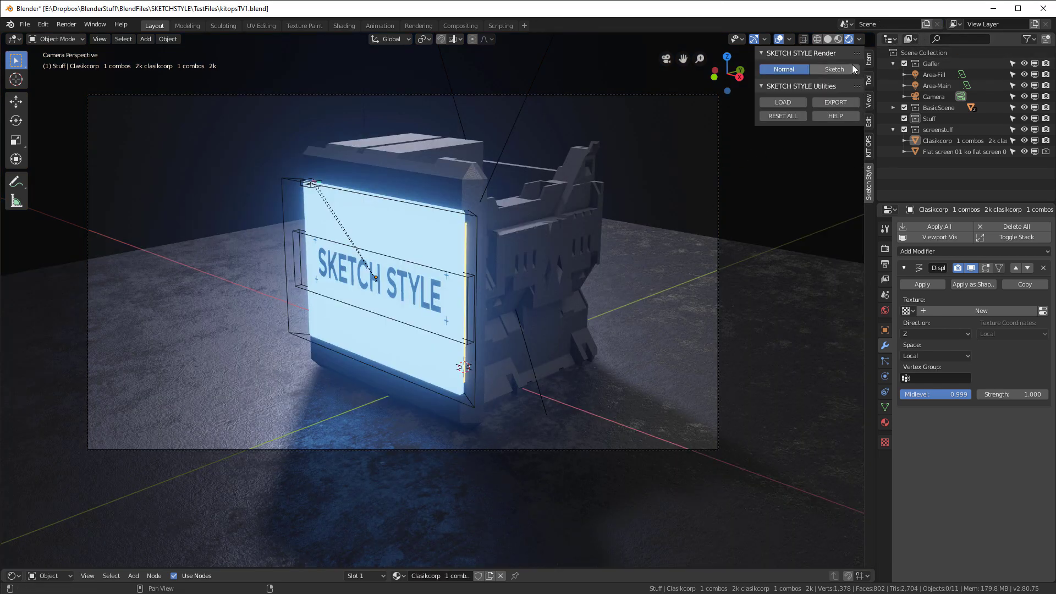
left_click(835, 69)
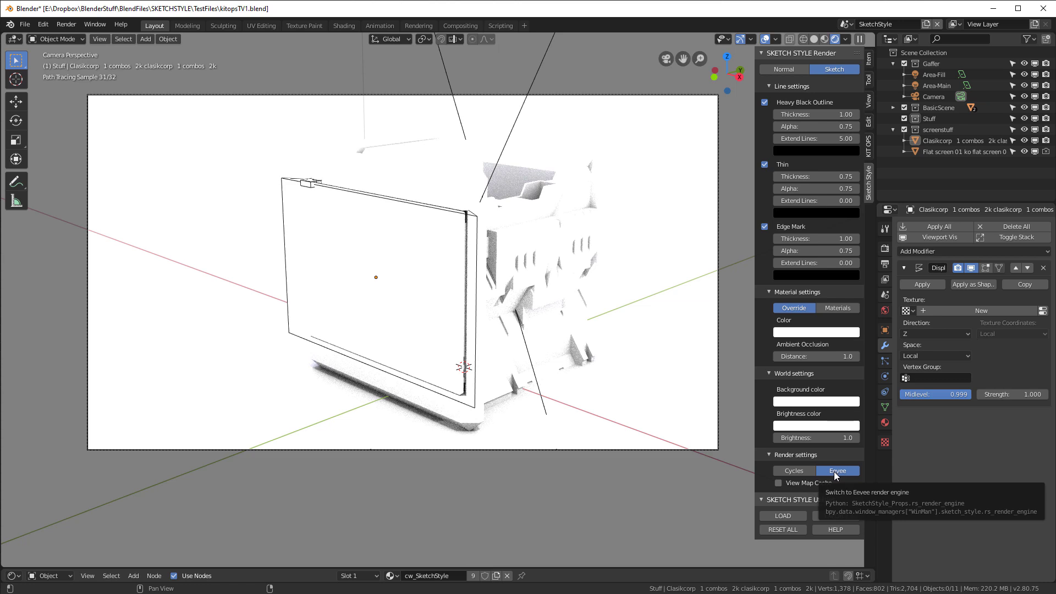
left_click(789, 471)
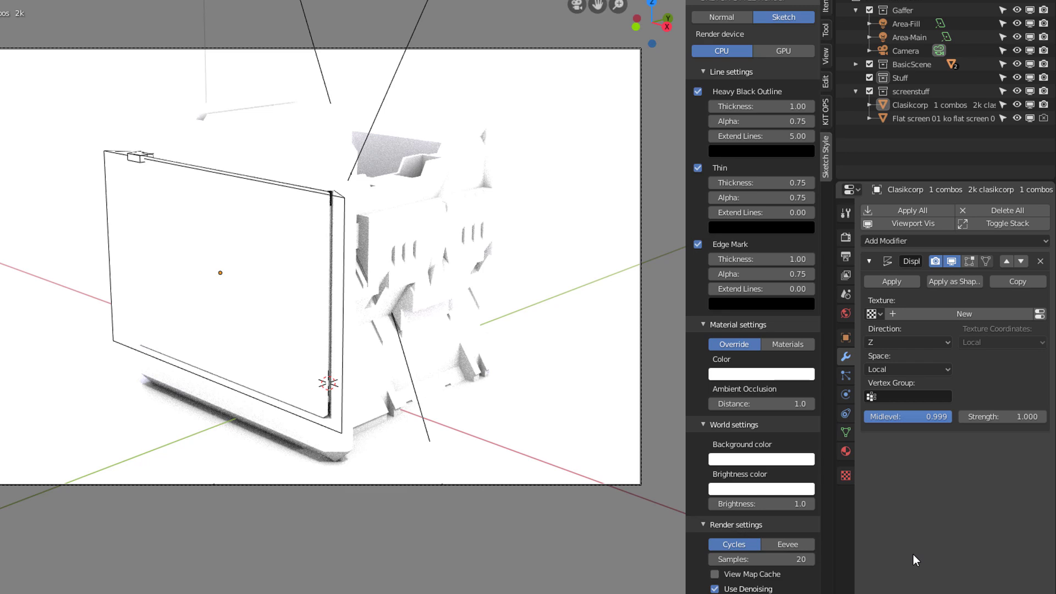
Make the background blue and eyedrop that blue into the Material Color.
left_click(756, 459)
left_click(783, 301)
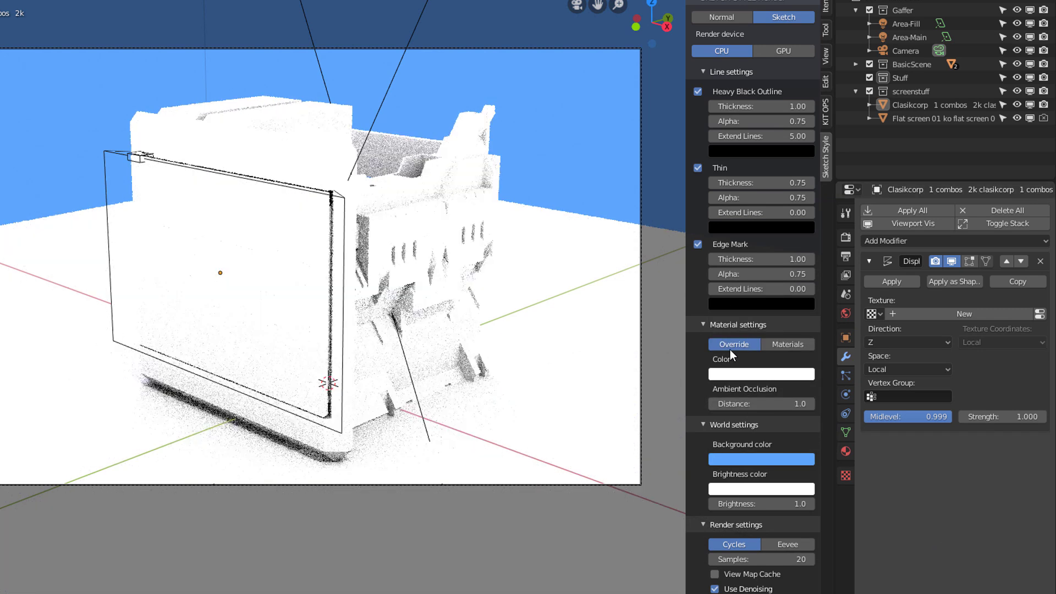
left_click(755, 375)
left_click(821, 328)
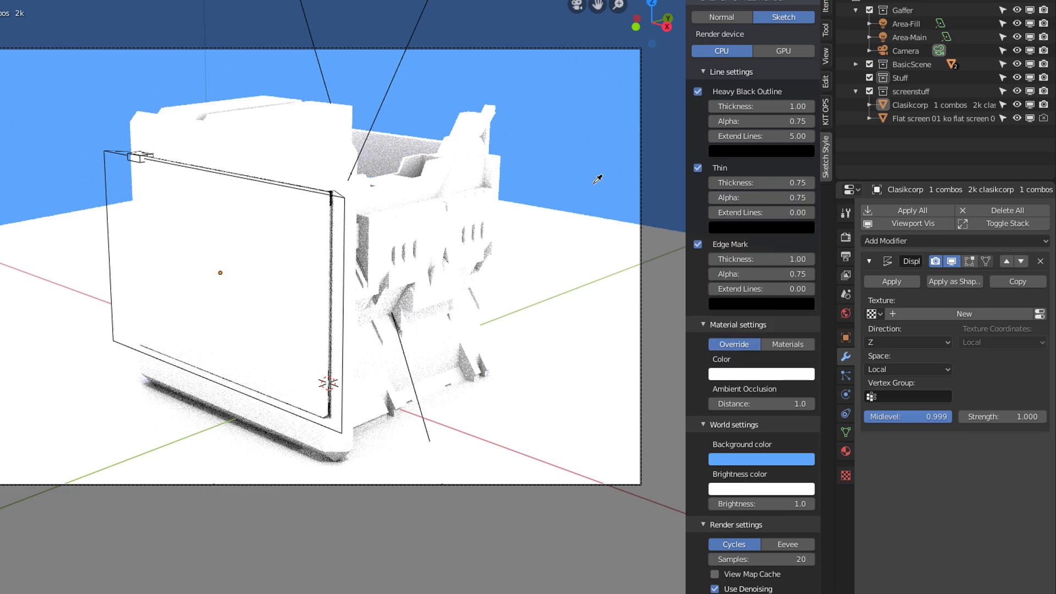
left_click(575, 172)
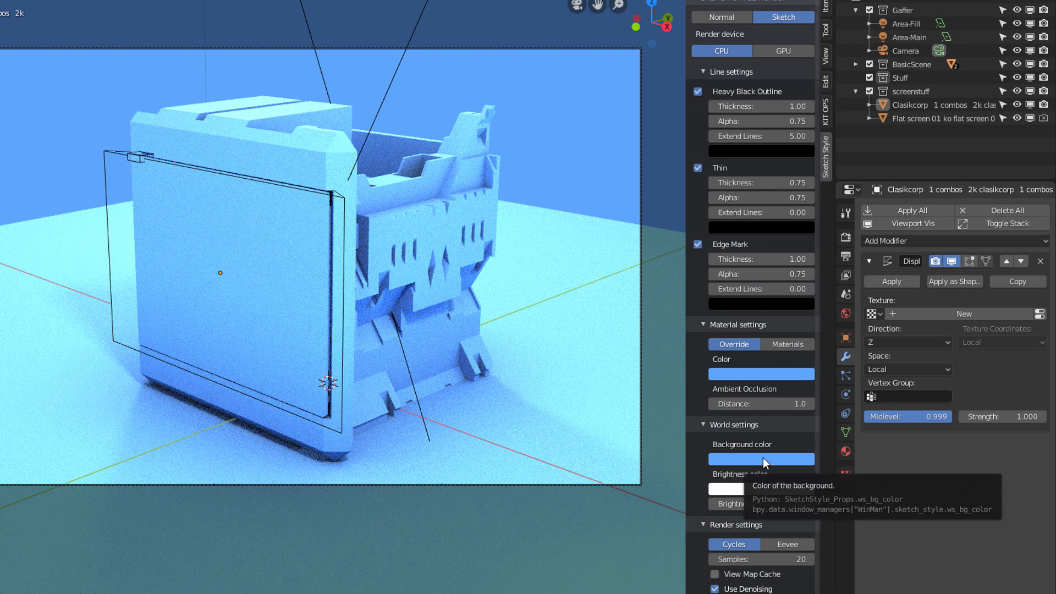
Eyedrop a light cyan from the viewport into the Background color.
left_click(762, 458)
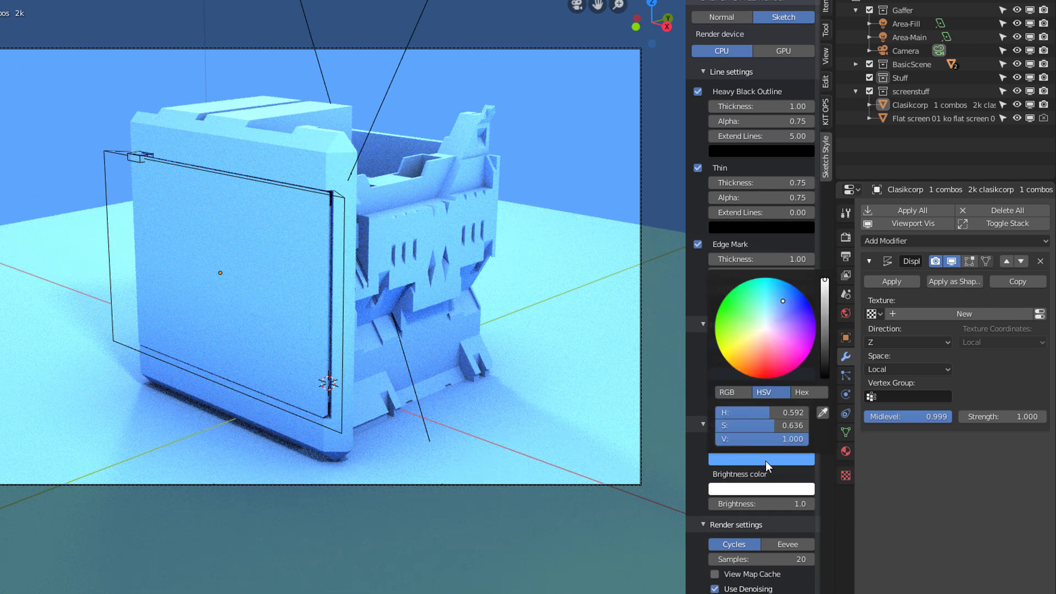
left_click(822, 412)
left_click(573, 214)
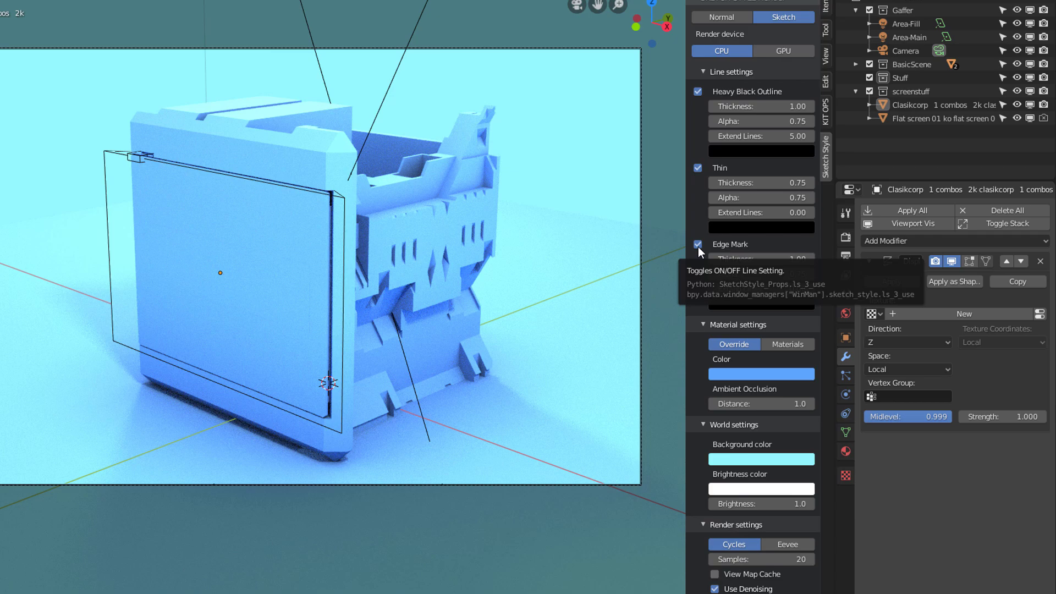
In Edit Mode with edge select, mark the TV's selected edges as Freestyle edges.
left_click(300, 168)
key("Tab")
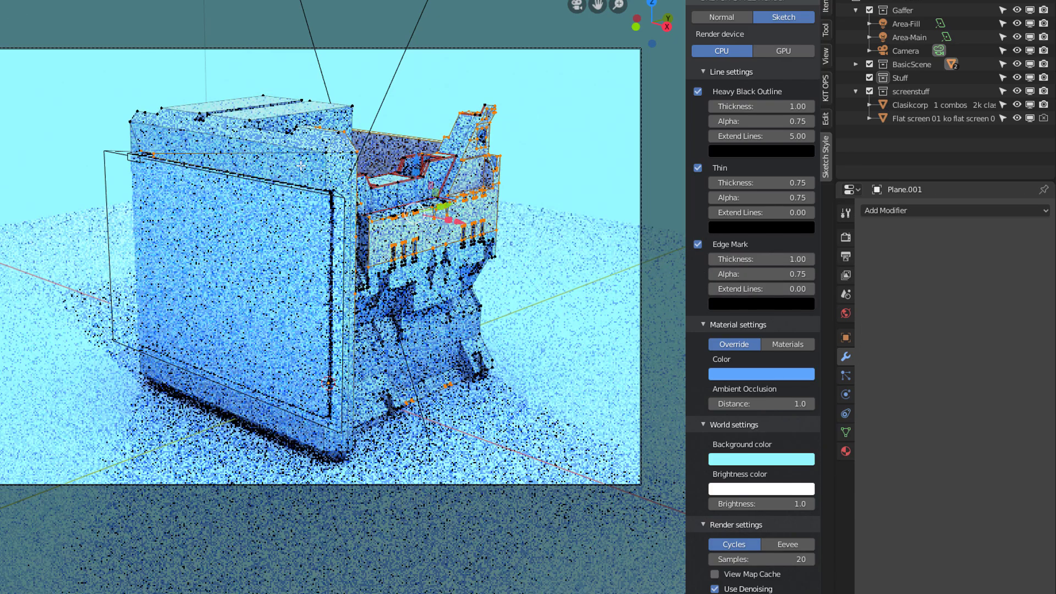
key("Tab")
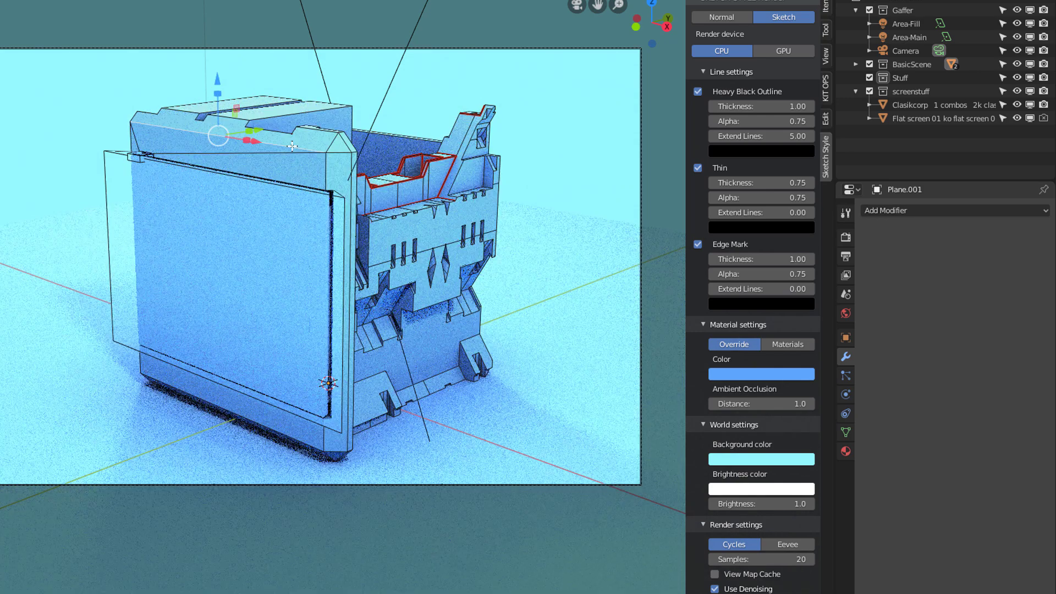
key("ctrl+e")
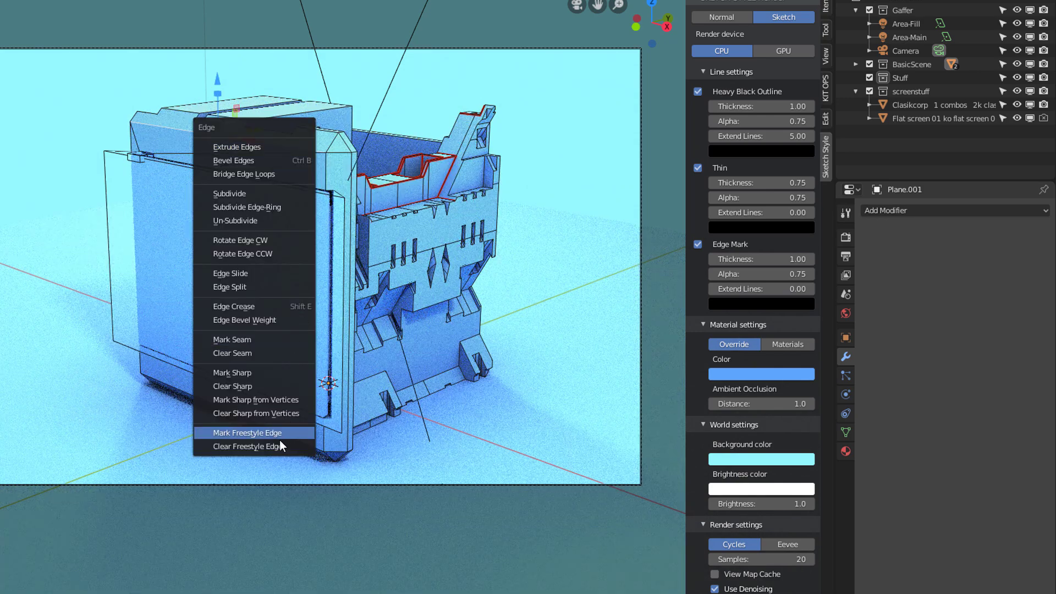
left_click(249, 434)
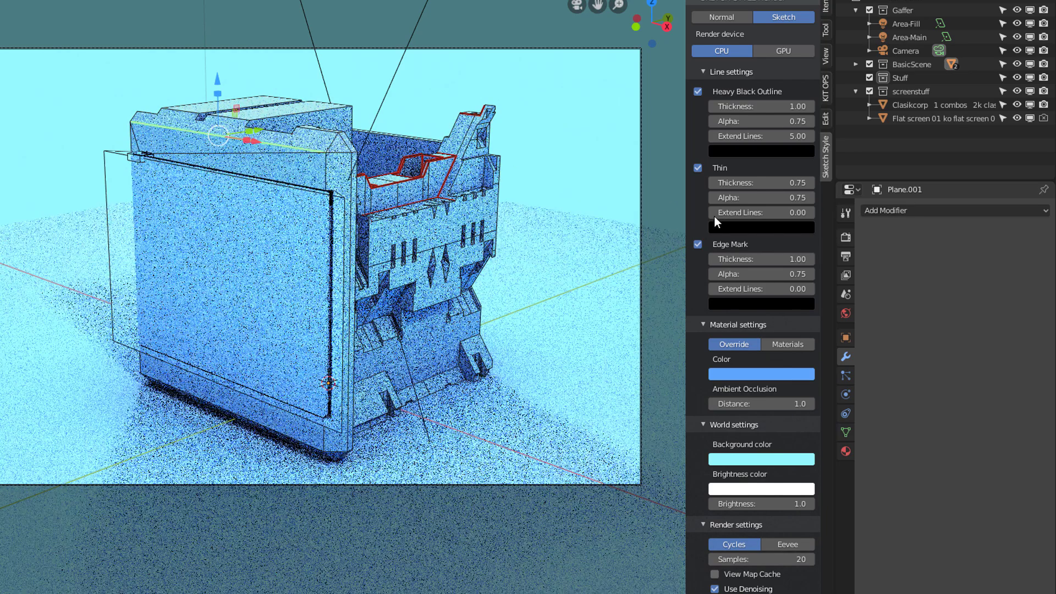
Set the Edge Mark line colour to a bright, saturated red-orange.
left_click(760, 302)
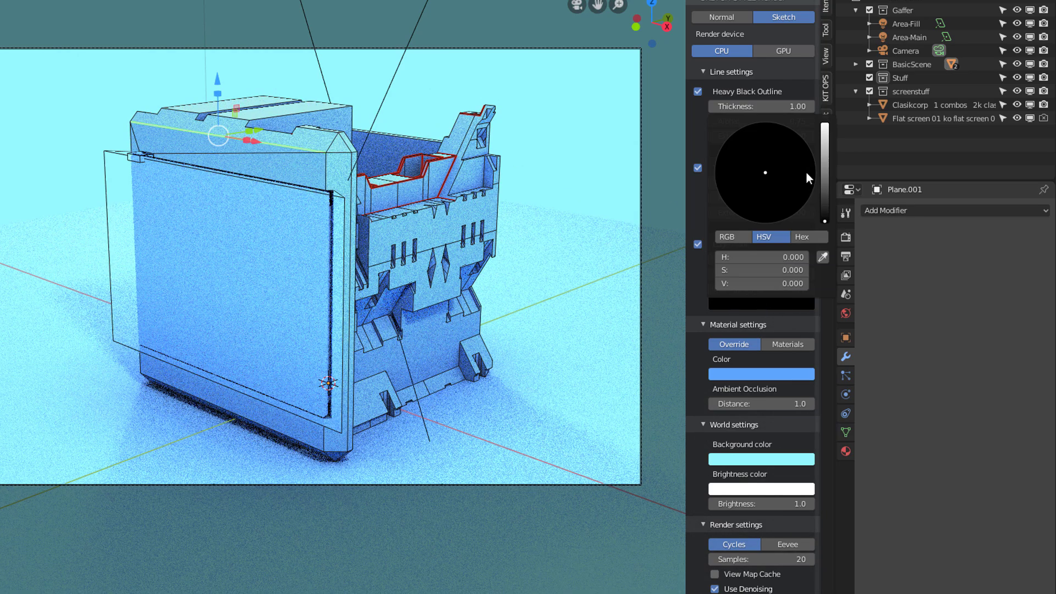
left_click_drag(825, 220, 824, 163)
left_click_drag(766, 222, 745, 219)
left_click_drag(824, 168, 825, 123)
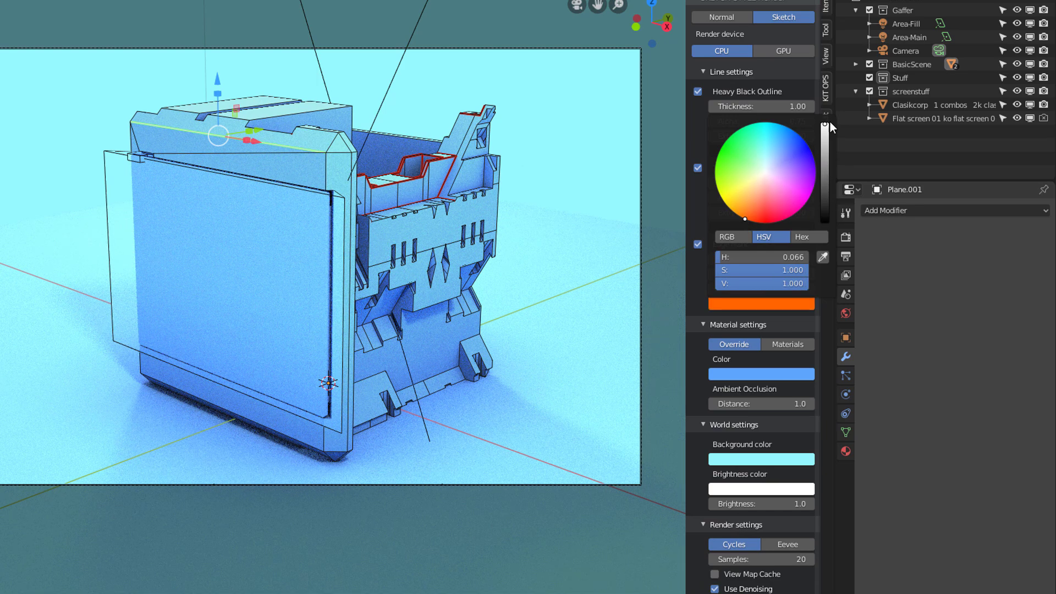
left_click_drag(754, 226, 753, 221)
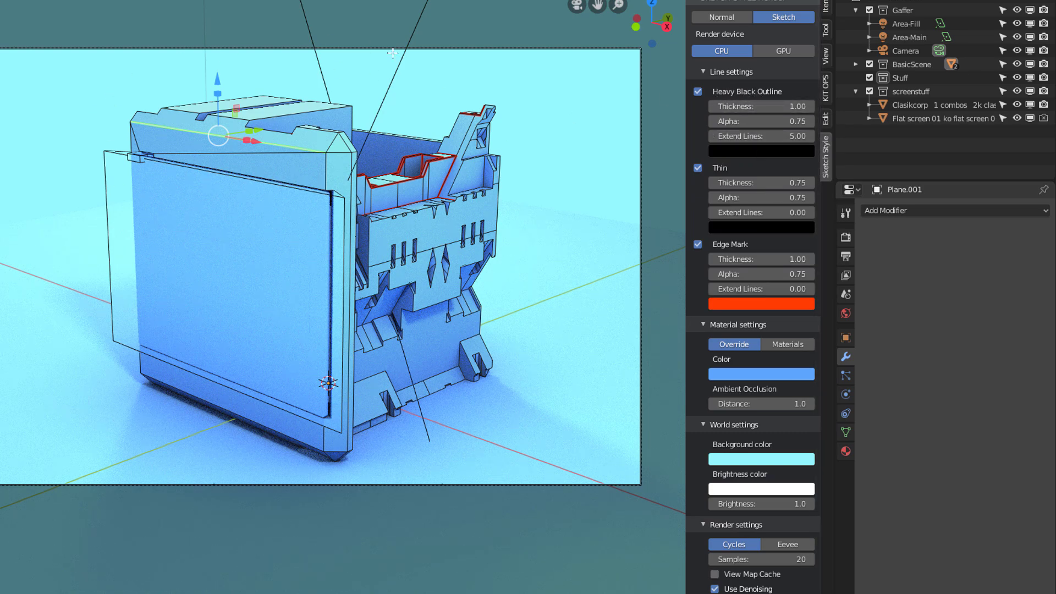
Set the Heavy Black Outline thickness to 4.00.
left_click(769, 106)
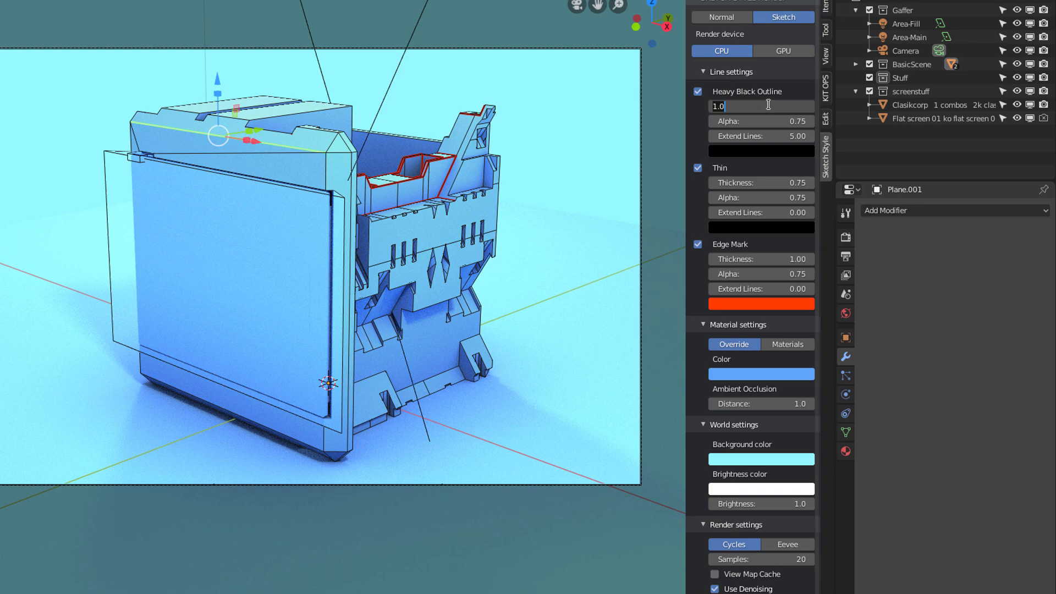
type("4")
key("Return")
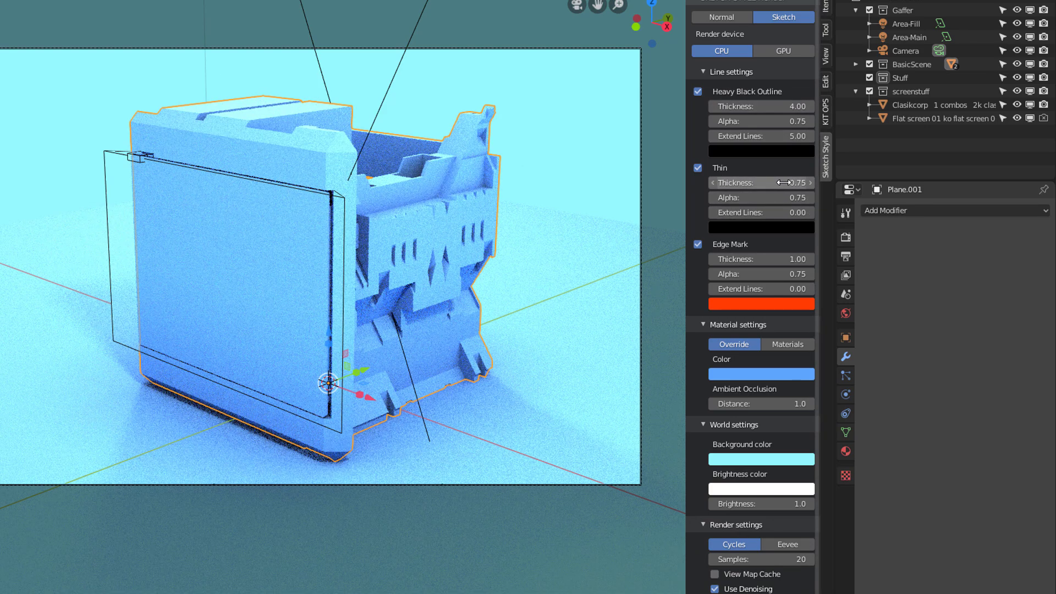
Colour the heavy outline dark blue and set the sketch render device to GPU.
left_click(773, 152)
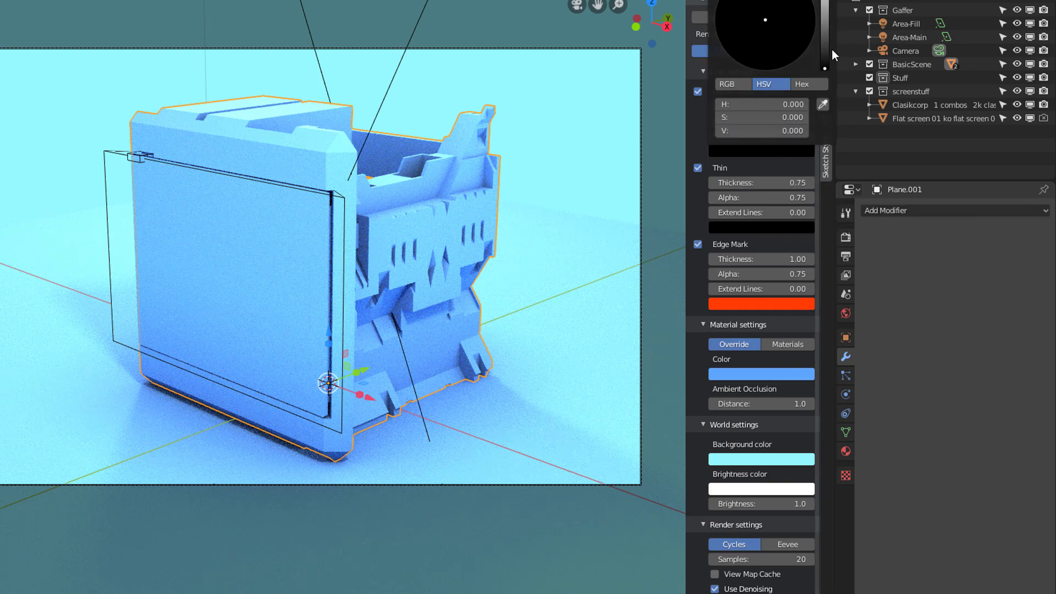
left_click_drag(826, 68, 825, 22)
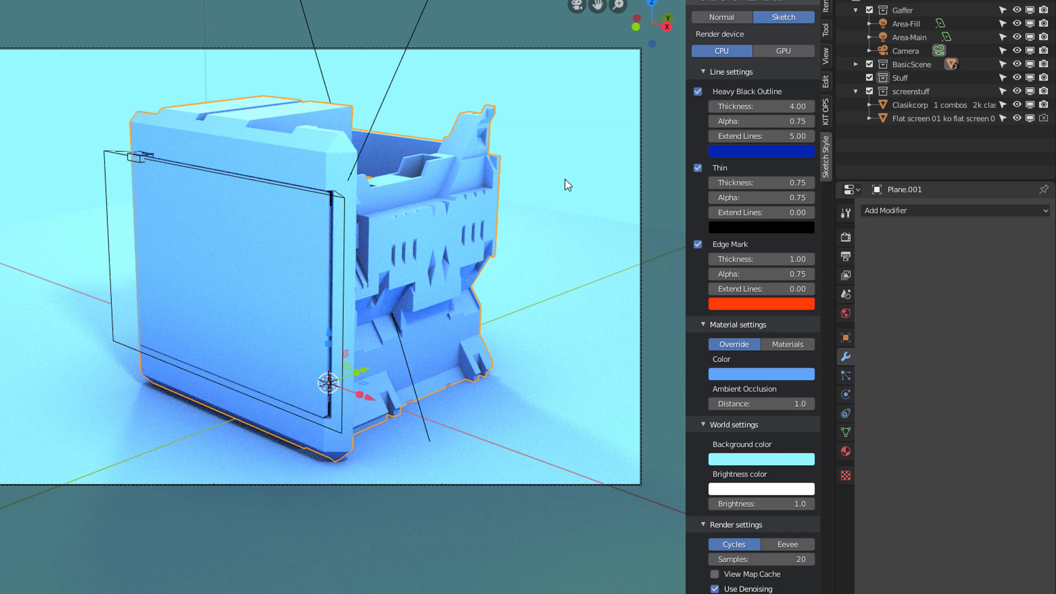
left_click(784, 51)
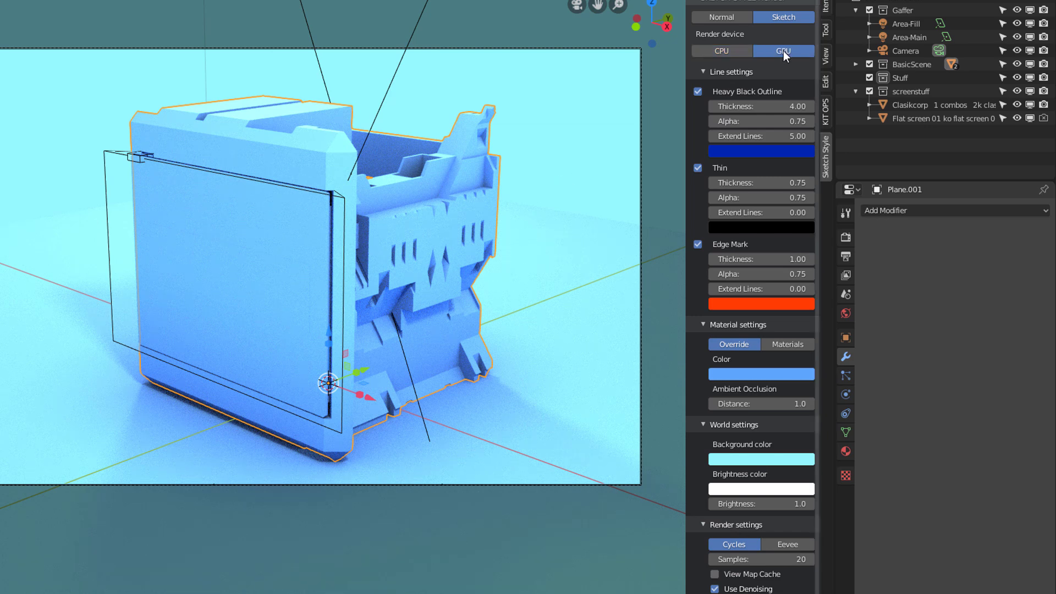
Under Render Properties > Performance, set the Cycles tile size to 256 × 256.
left_click(845, 237)
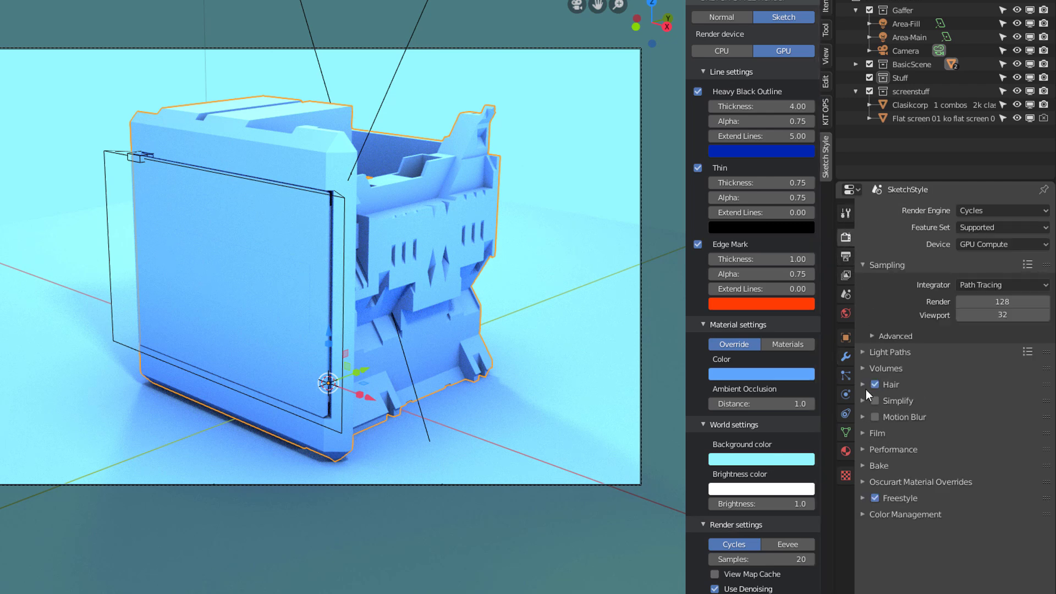
left_click(868, 450)
scroll(979, 418, "down", 8)
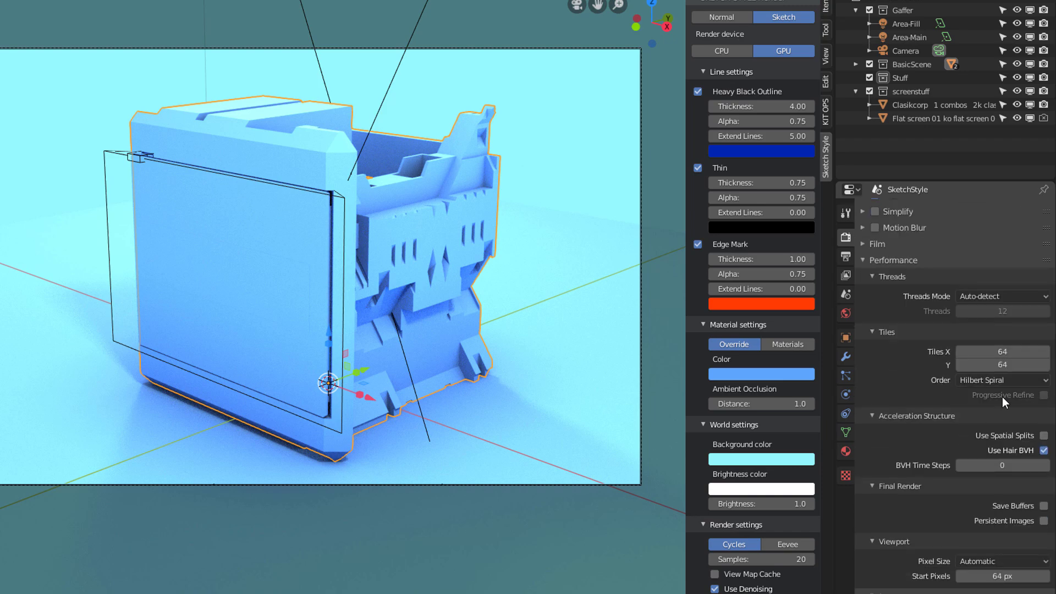
left_click(1008, 352)
type("256")
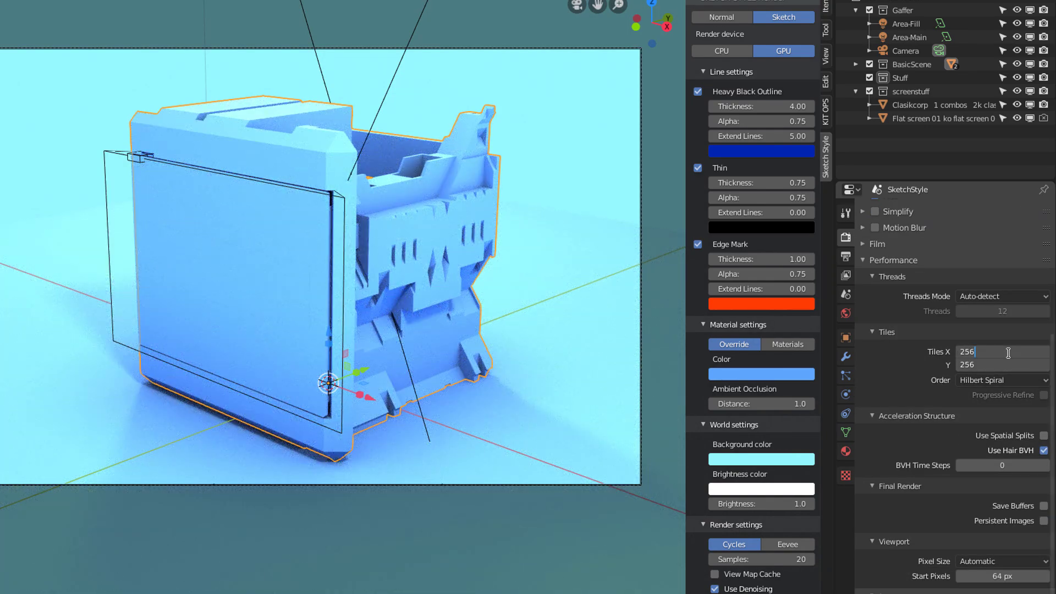
key("Return")
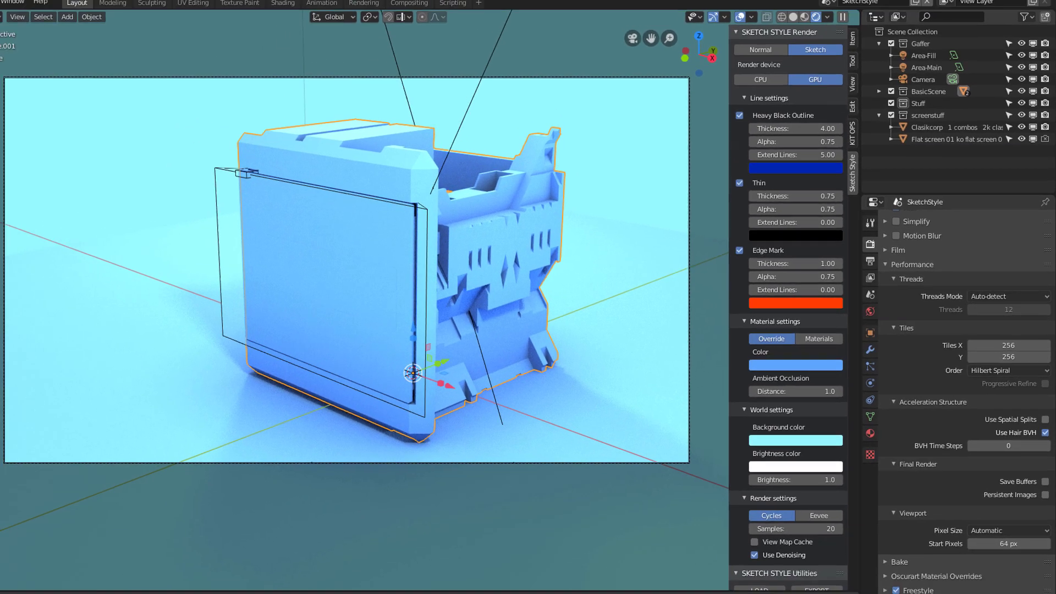
Render the blue-tinted TV on the GPU and view the result maximized.
key("F12")
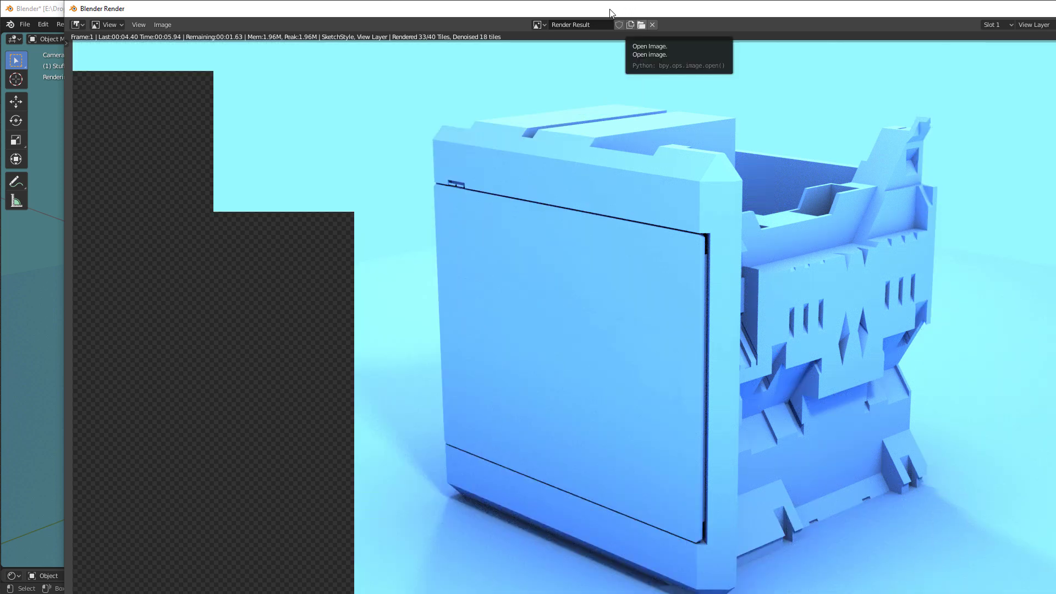
double_click(560, 5)
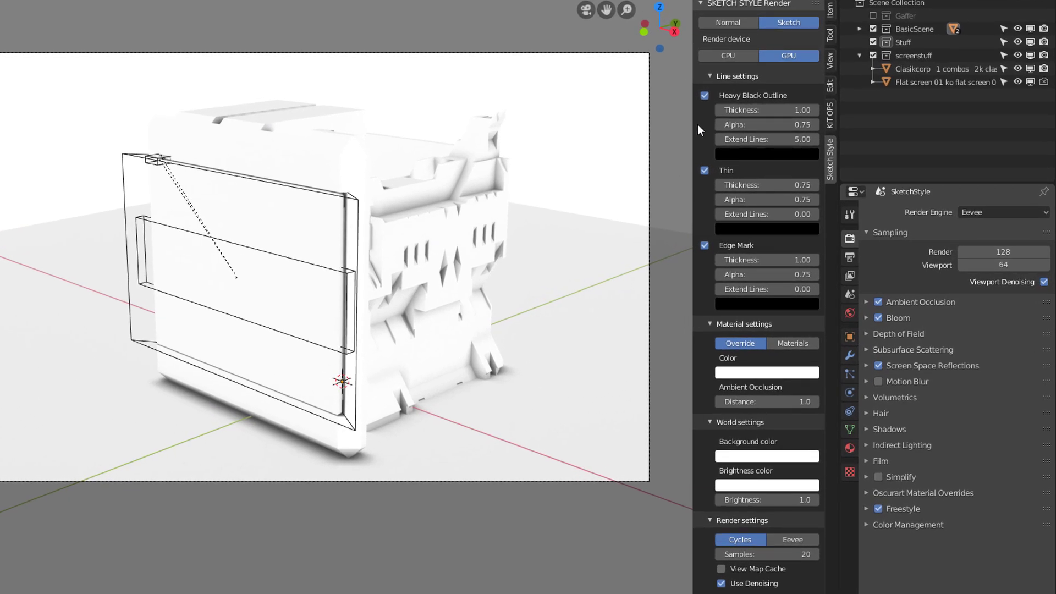
Turn off Edge Mark lines and set the Heavy Black Outline thickness to 2.
left_click(705, 245)
left_click(773, 115)
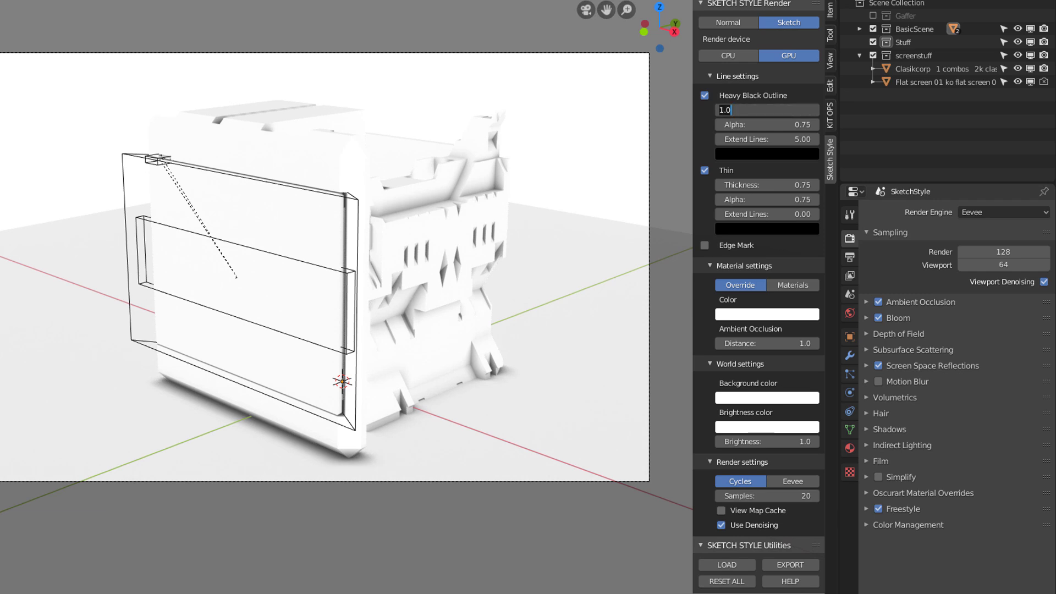
key("Return")
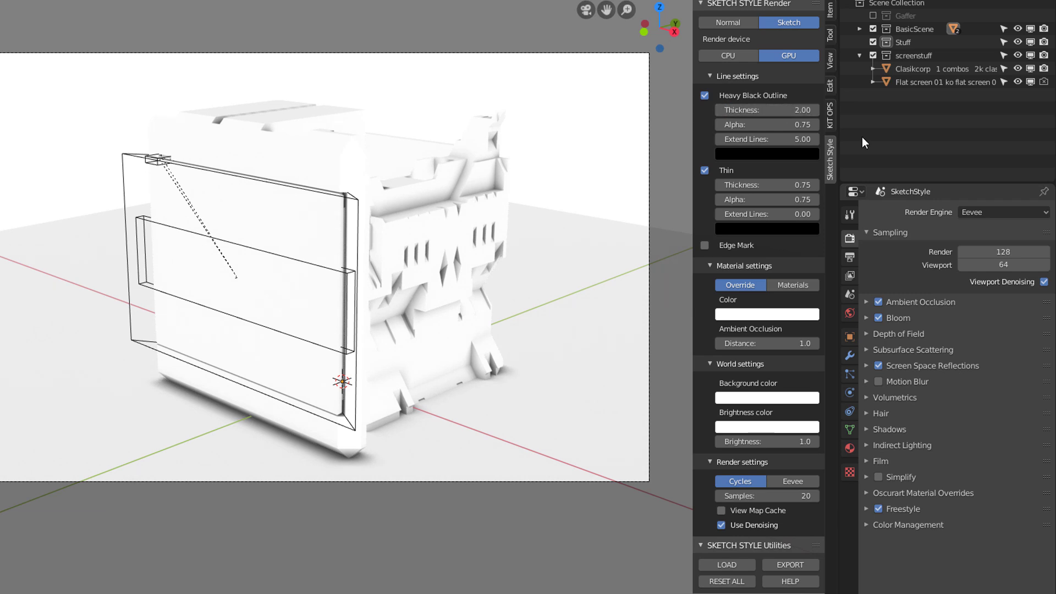
Colour the heavy outline orange-red and paste that colour into the thin lines.
left_click(794, 154)
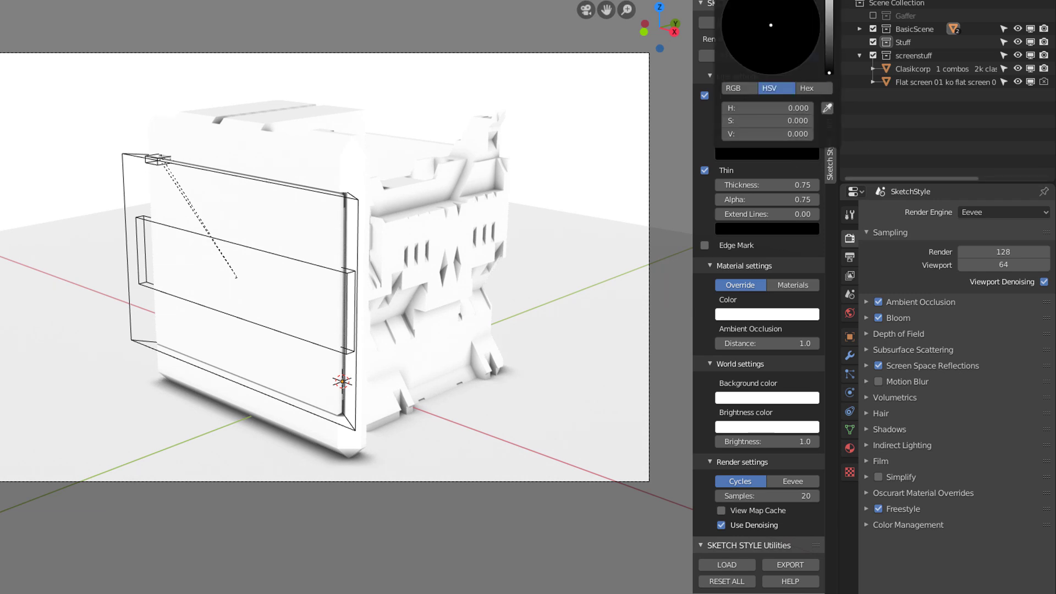
left_click(766, 70)
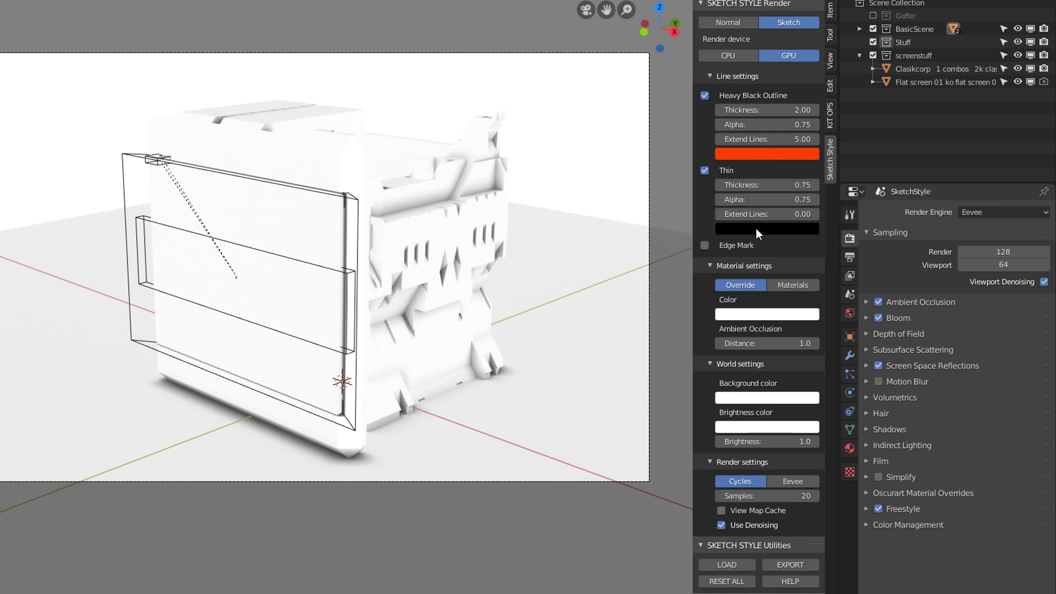
key("ctrl+v")
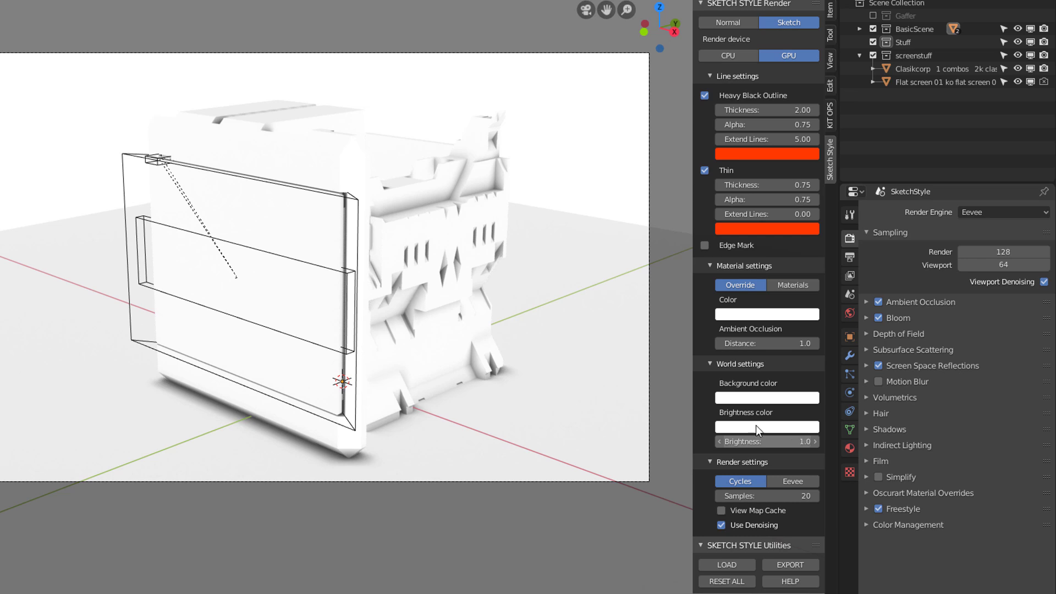
Lower the World Brightness to 0.7 and tint the Brightness color pale blue.
left_click_drag(771, 441, 746, 441)
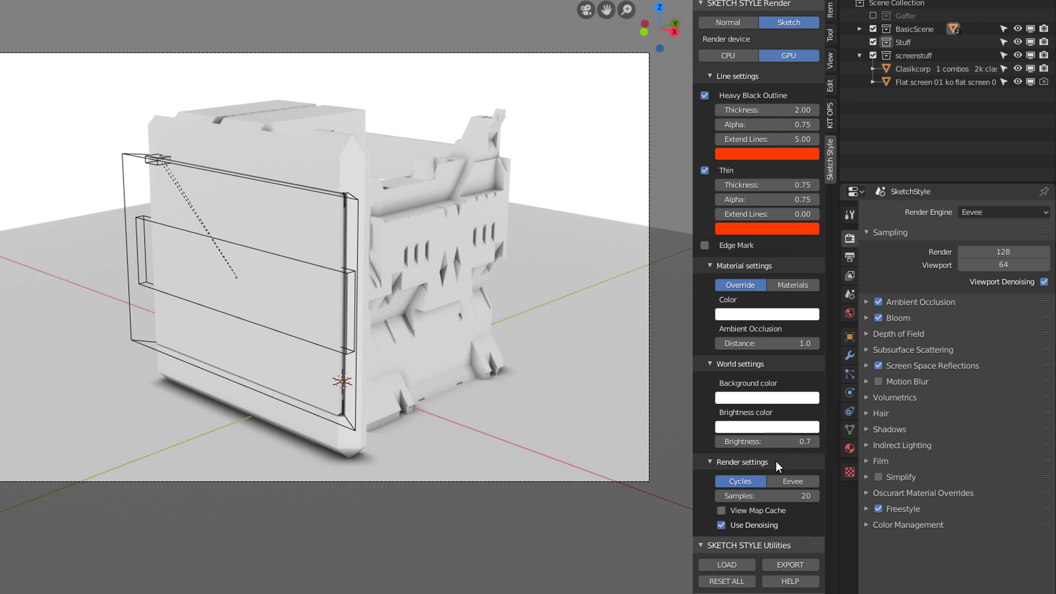
left_click(752, 428)
left_click_drag(780, 295, 775, 295)
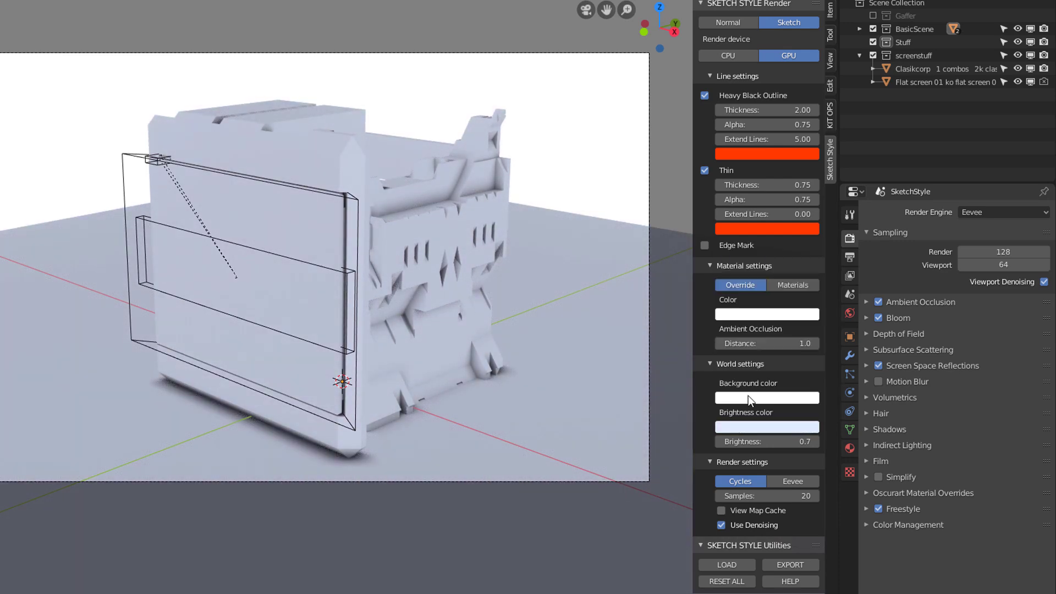
Eyedrop a grey from the scene as the Background color.
left_click(748, 397)
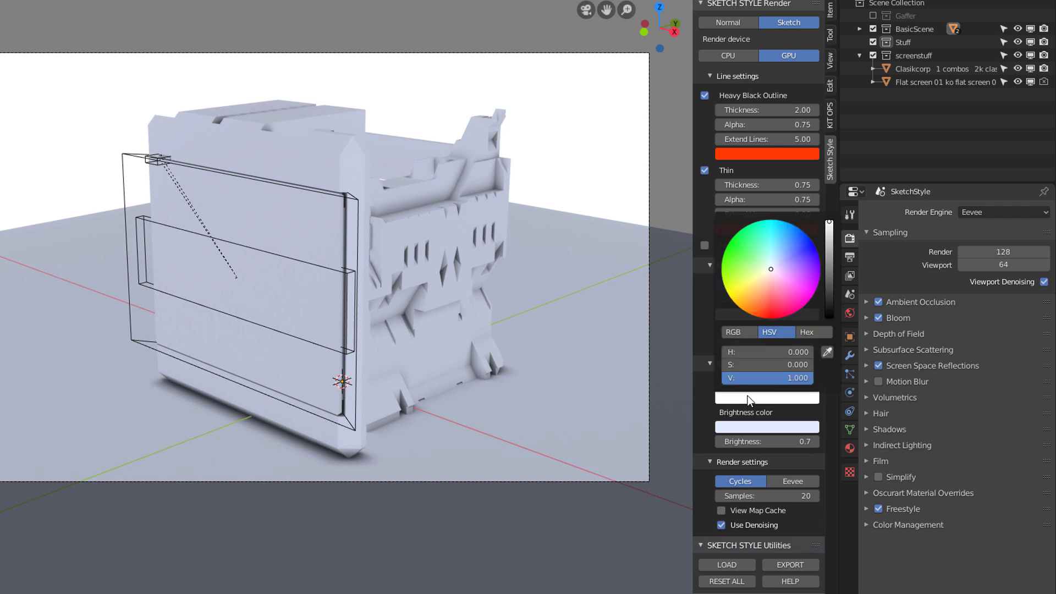
left_click(827, 350)
left_click(544, 211)
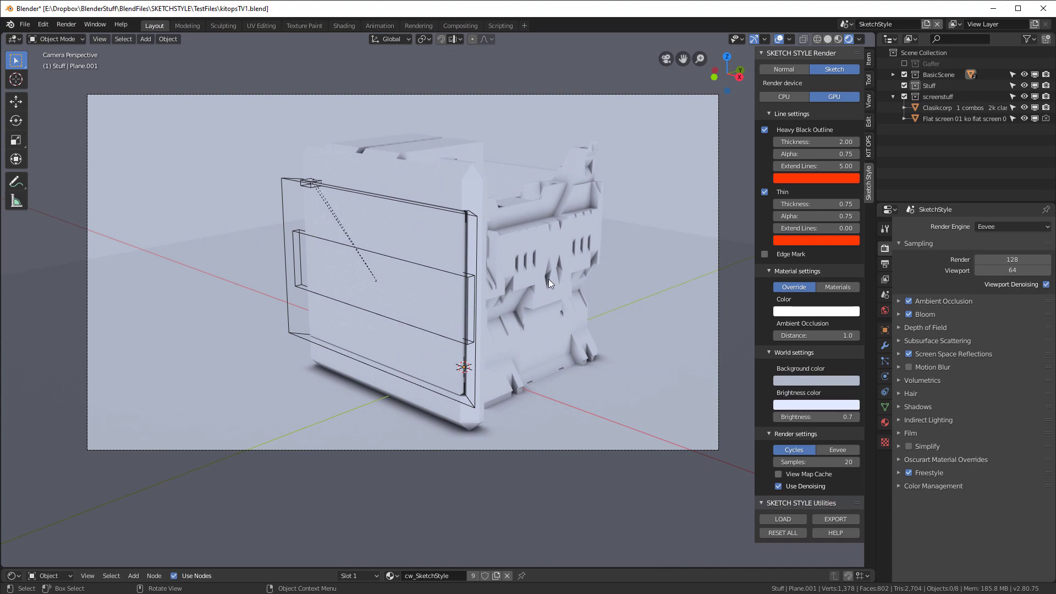
Render the blue-tinted TV, then load all settings from sketchstyle_squggly.blend.
key("F12")
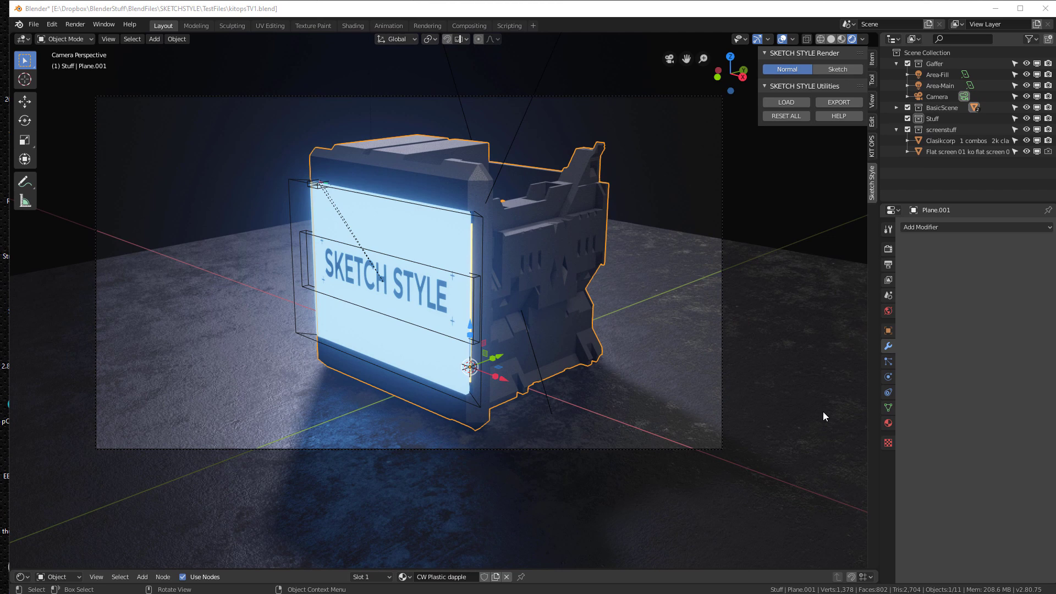
left_click(785, 102)
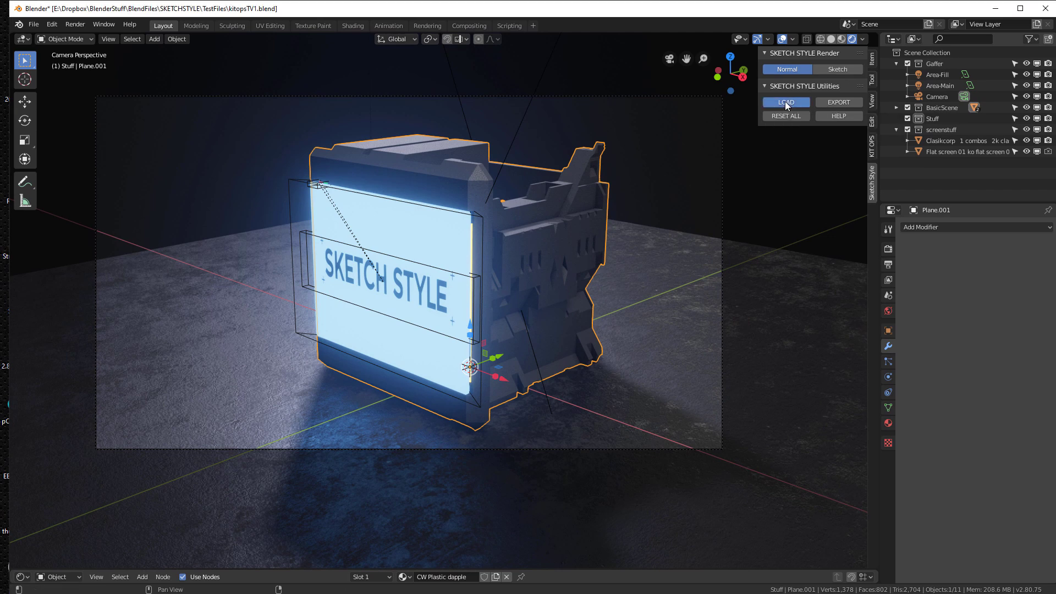
left_click(200, 168)
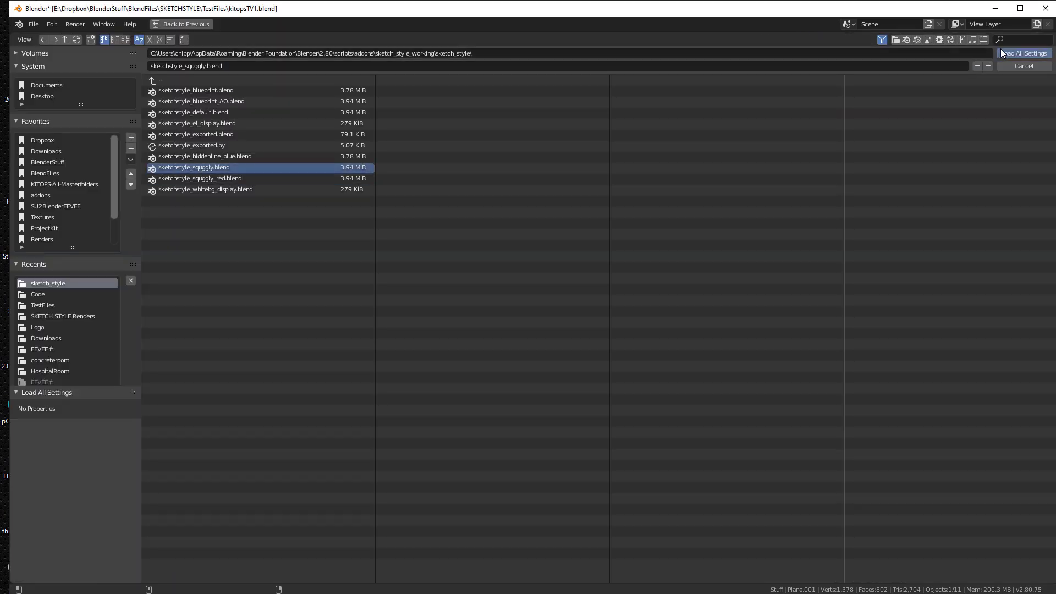
left_click(1014, 55)
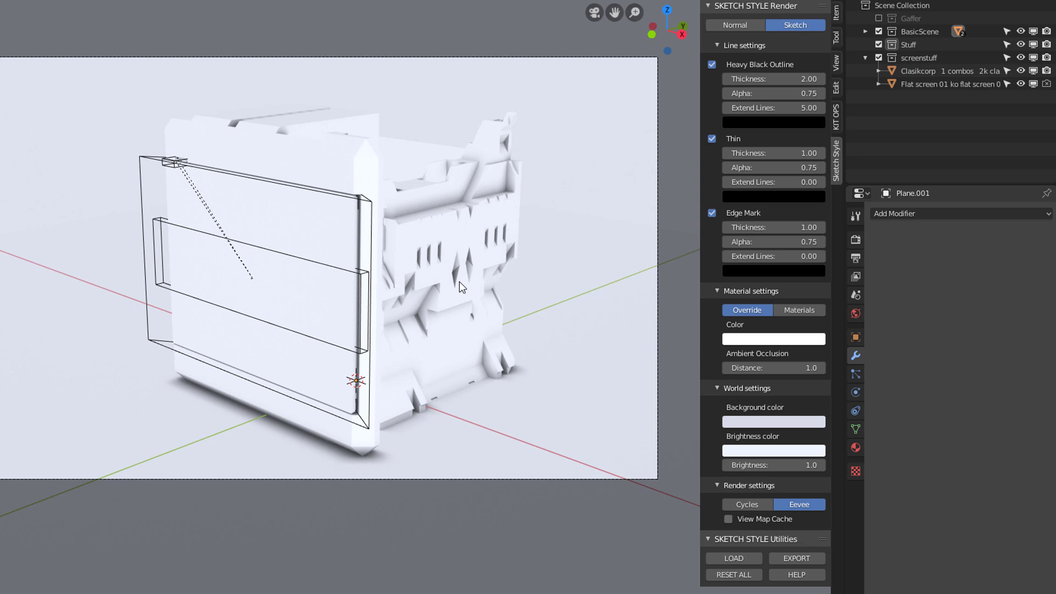
Switch Material settings from Override to Materials and show Plane.001's cw_SketchStyle nodes below.
left_click(917, 71)
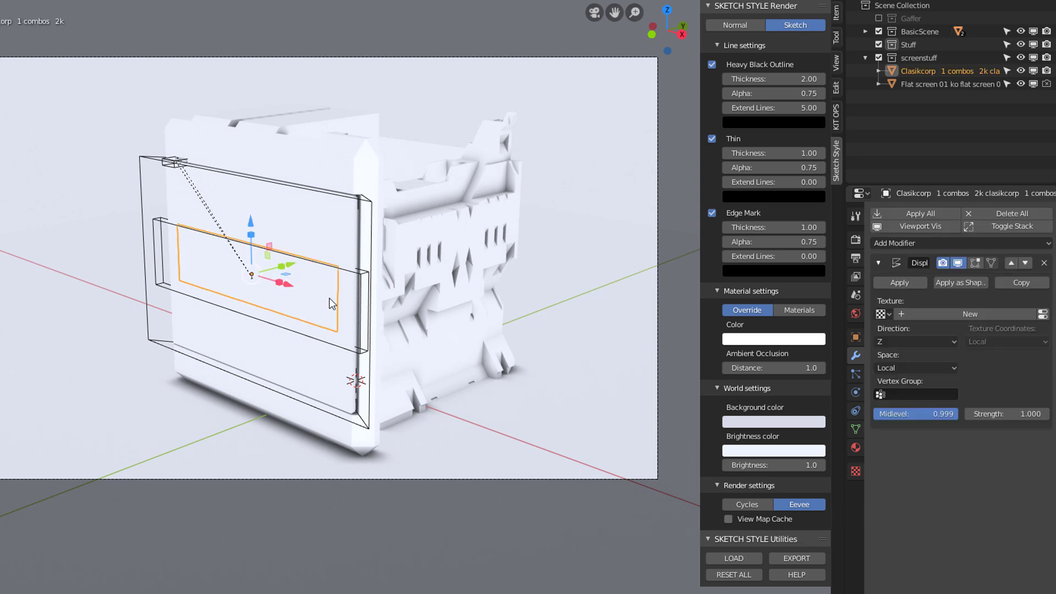
left_click(800, 310)
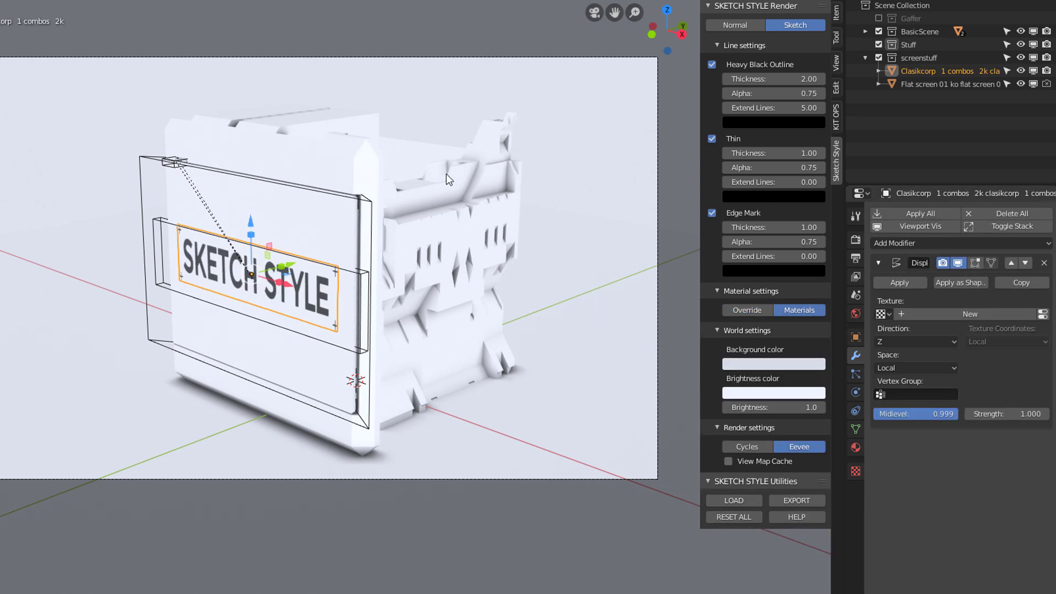
left_click(446, 215)
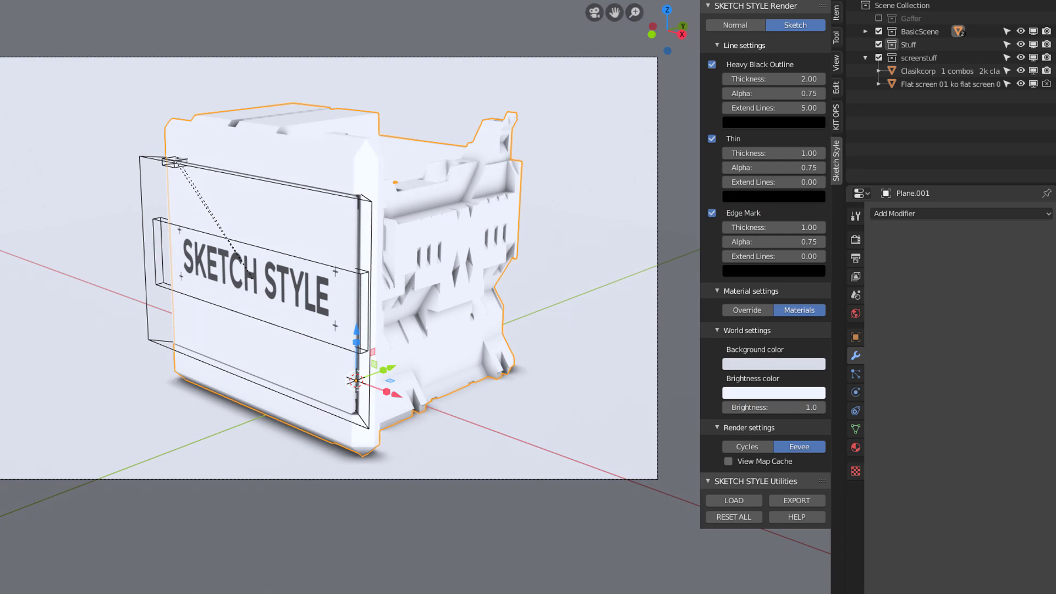
left_click_drag(410, 592, 410, 440)
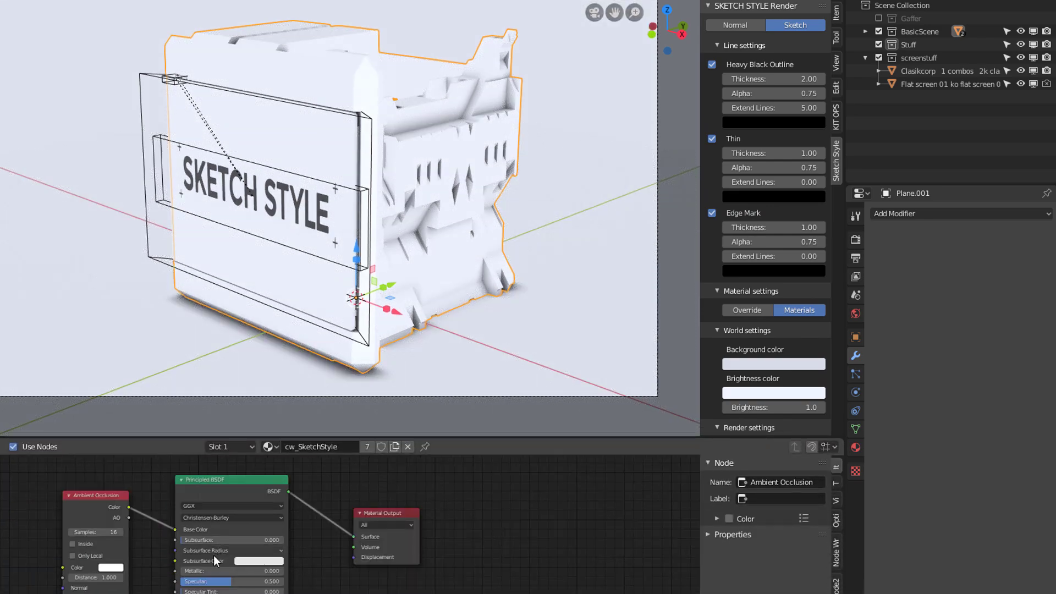
scroll(219, 552, "up", 2)
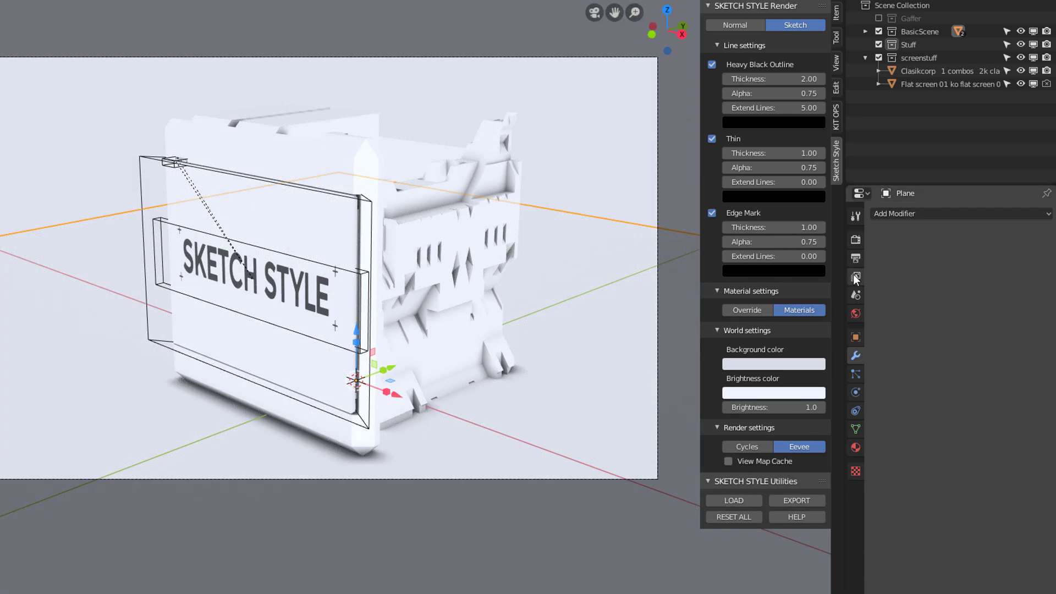
Set the Eevee Ambient Occlusion Factor to 1.54 in Render Properties.
left_click(856, 239)
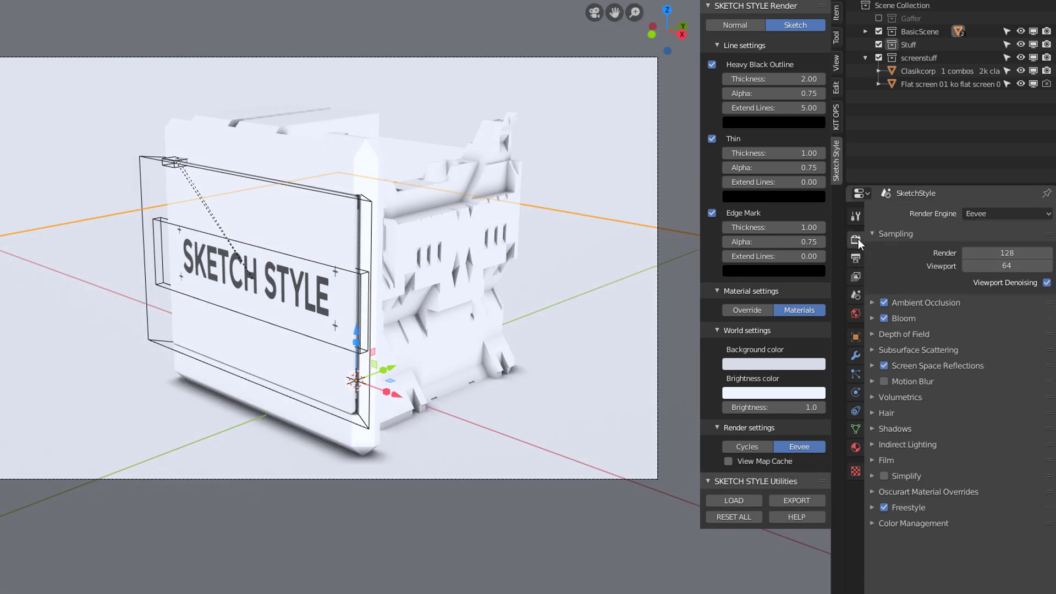
left_click(872, 302)
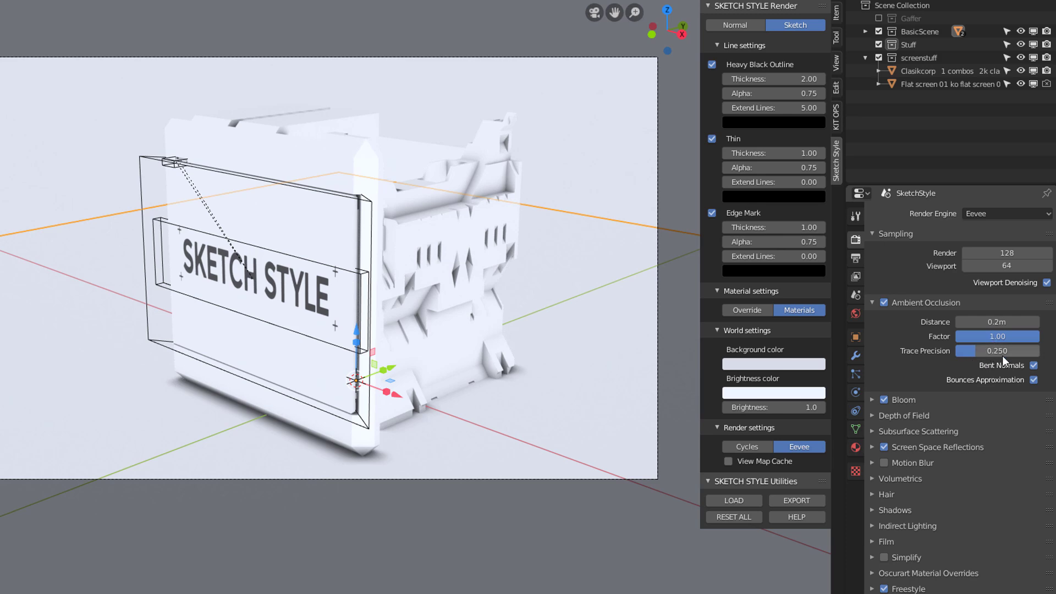
left_click(985, 337)
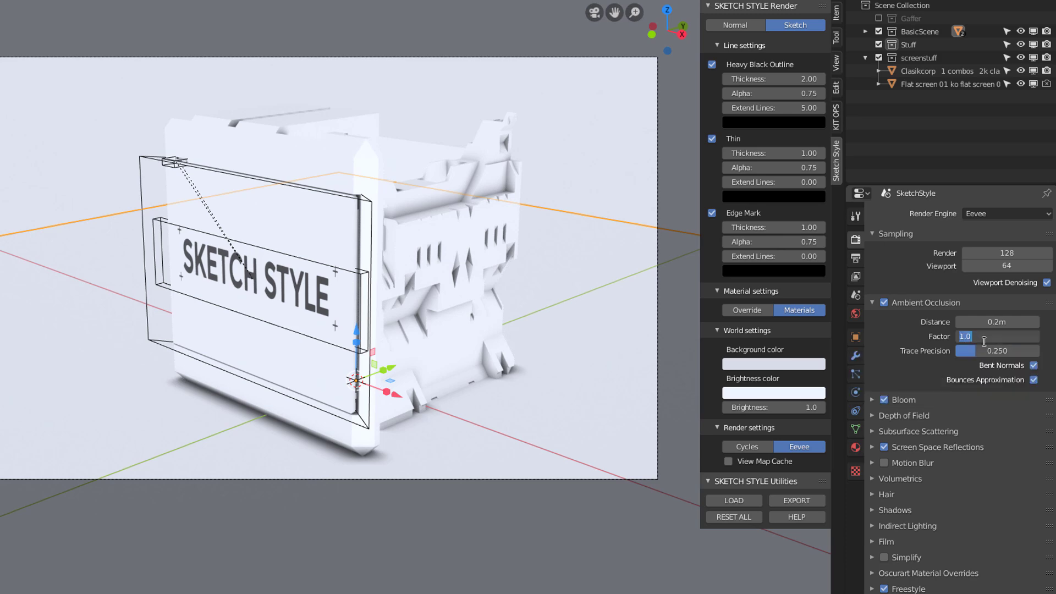
type("3")
key("Return")
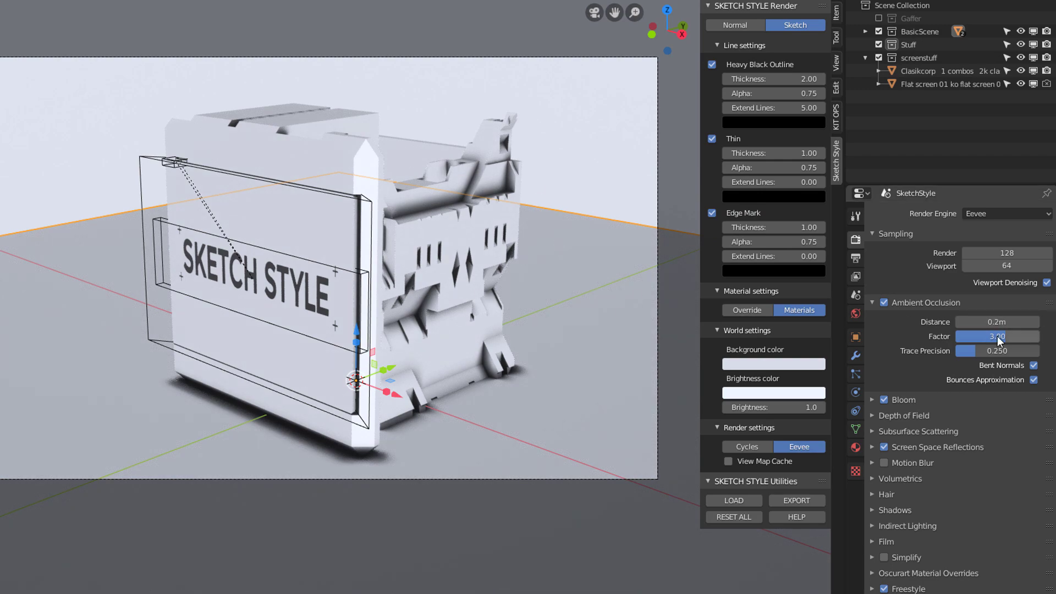
left_click_drag(997, 336, 971, 337)
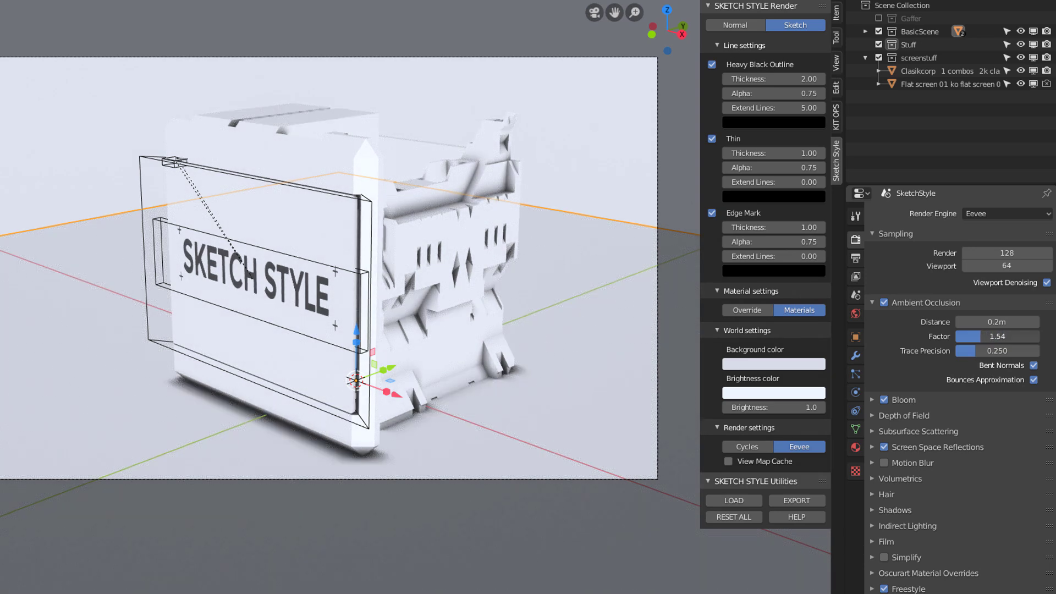
Set Heavy Black Outline and Thin Alpha to 1.00 and disable Edge Mark lines.
key("ctrl+space")
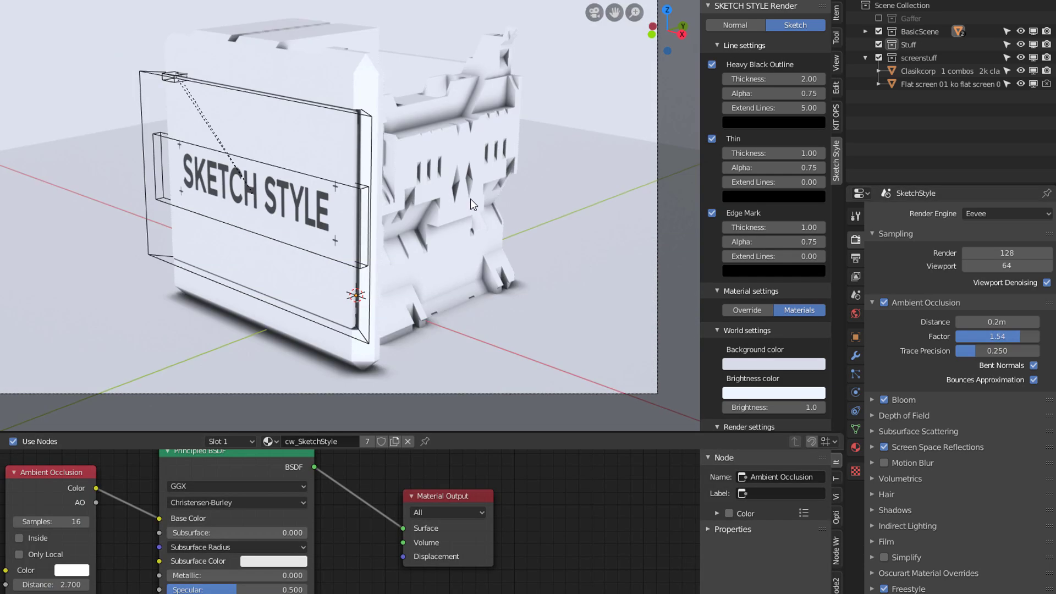
middle_click_drag(490, 161, 488, 175, "shift")
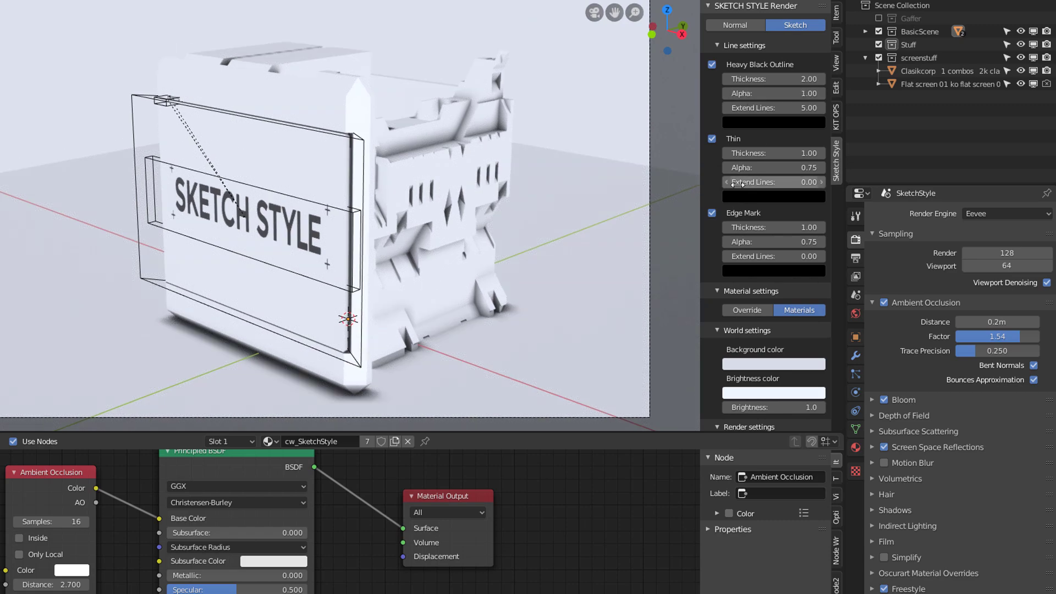
left_click_drag(770, 93, 757, 169)
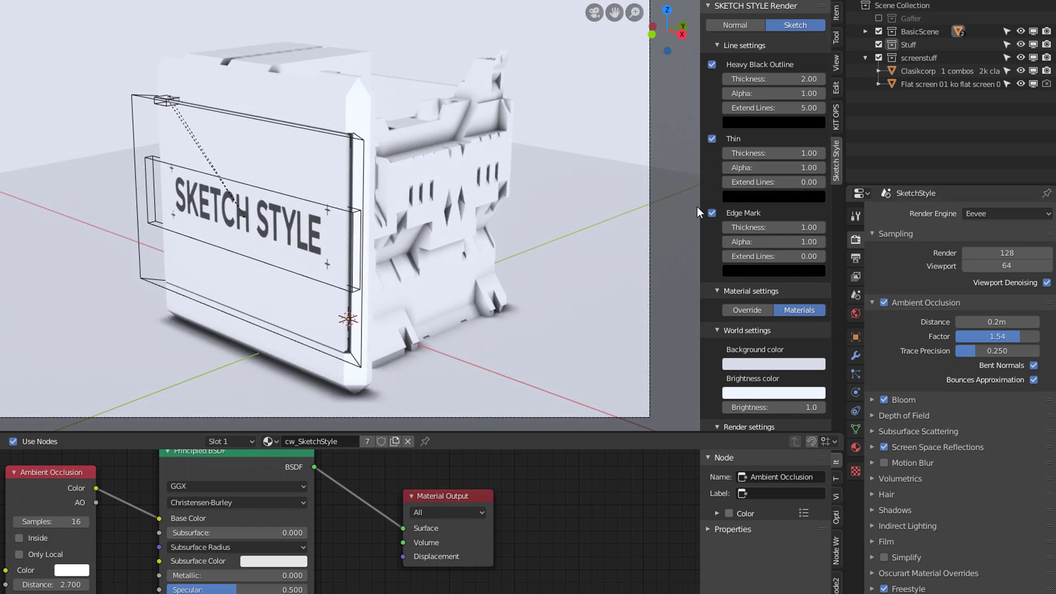
left_click(713, 213)
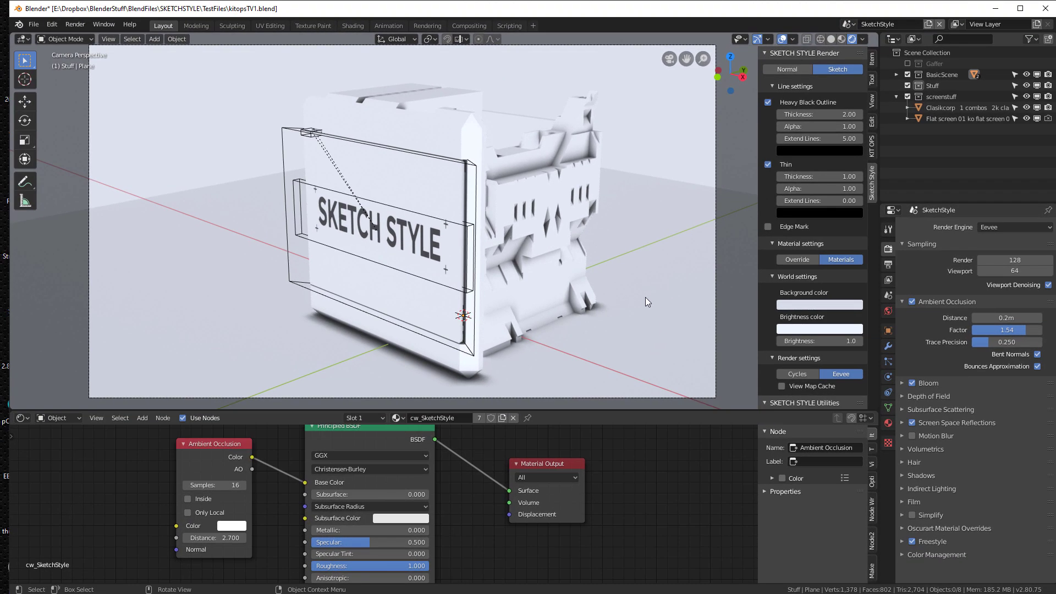
Render the squiggly black-outline TV with Eevee and maximize the render window.
key("F12")
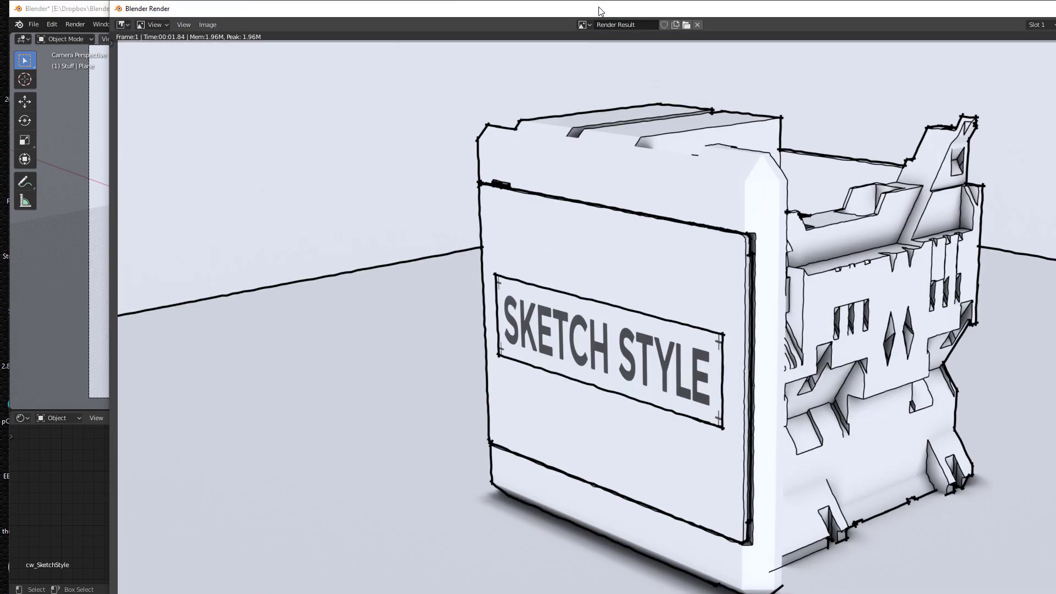
double_click(599, 11)
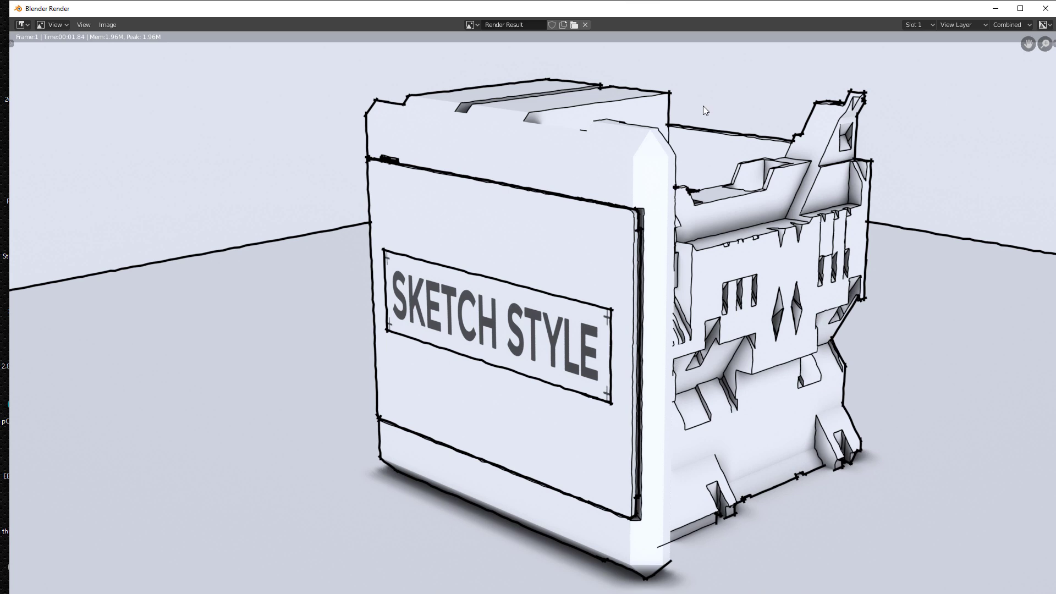